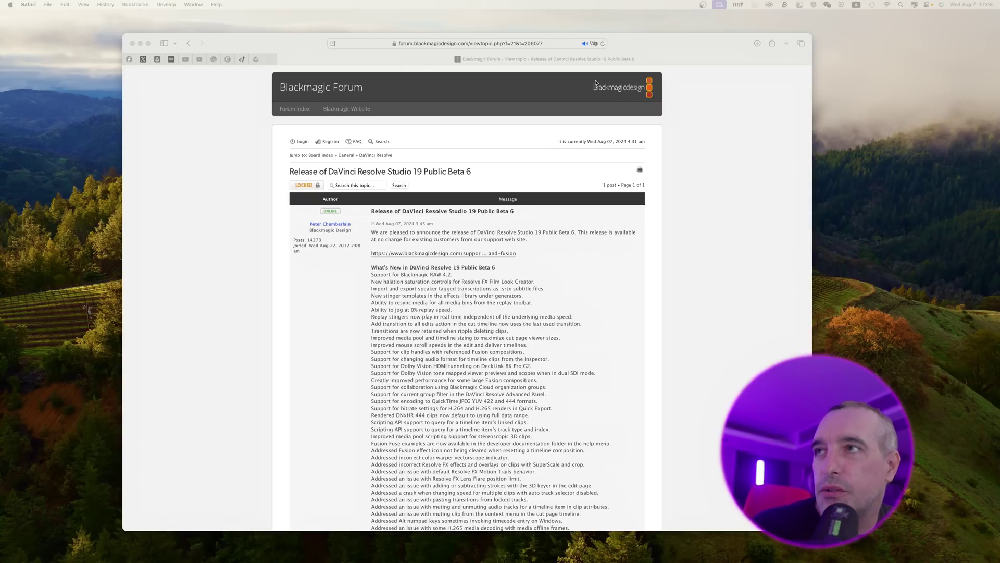
Step: In a new Safari tab, open the Forum's DaVinci Resolve Studio 19 Public Beta 6 release post on blackmagicdesign.com
left_click(786, 44)
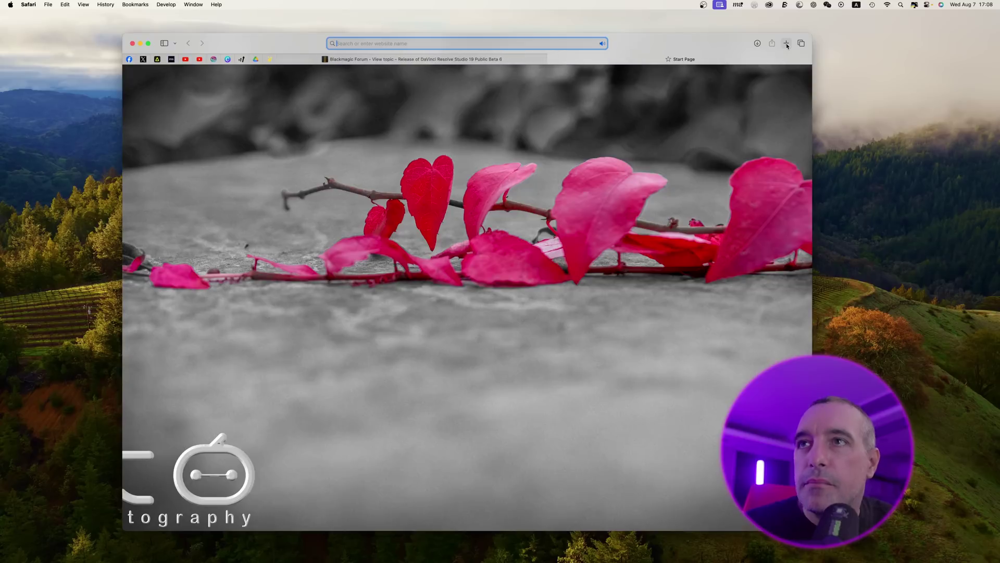
type("blackmagicdesign.com")
key("Return")
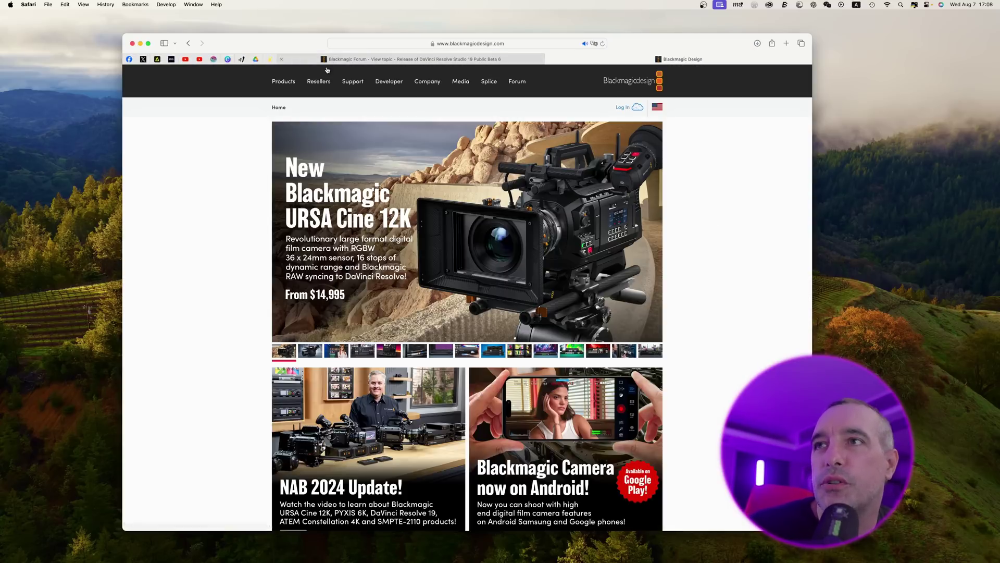
left_click(517, 81)
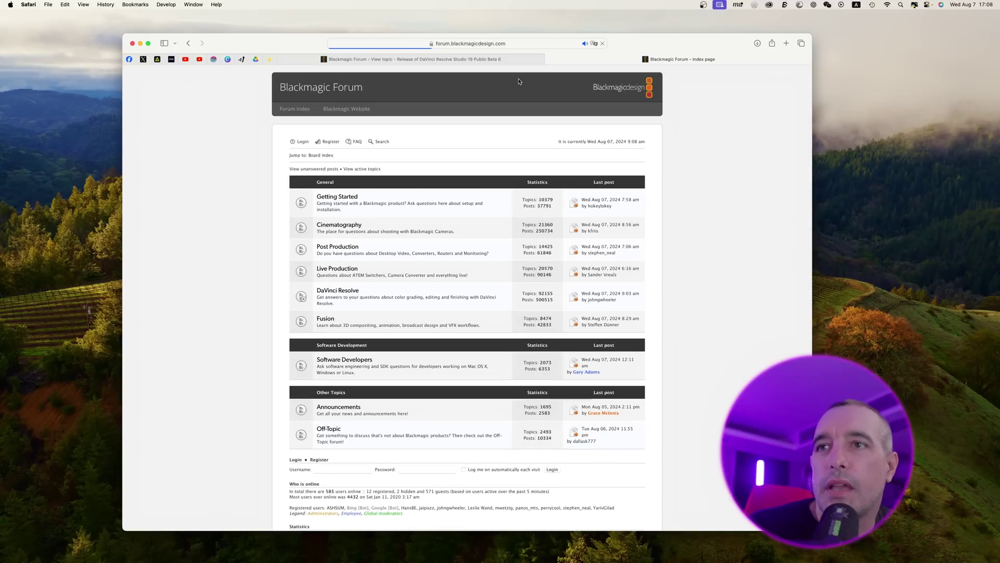
left_click(343, 293)
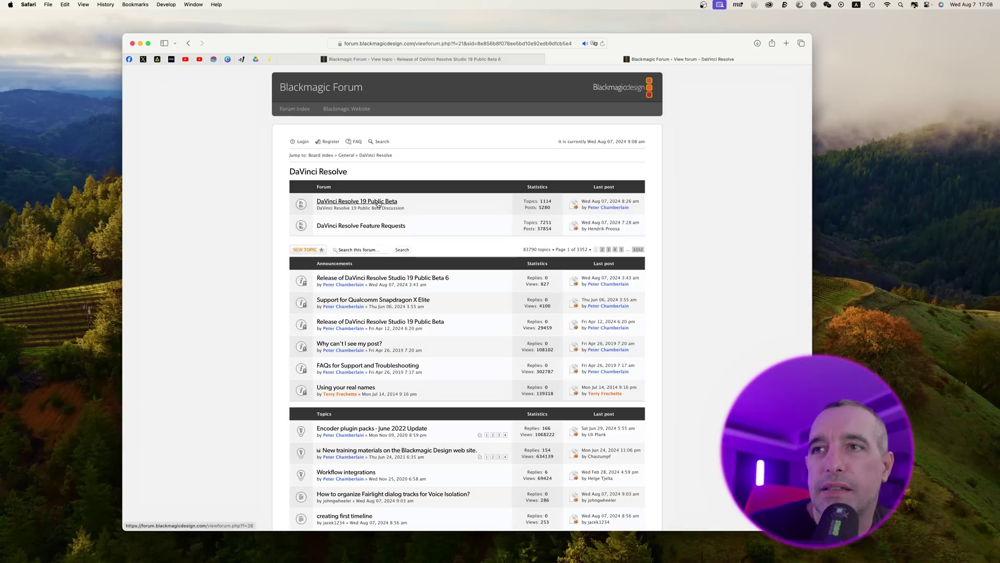
left_click(392, 279)
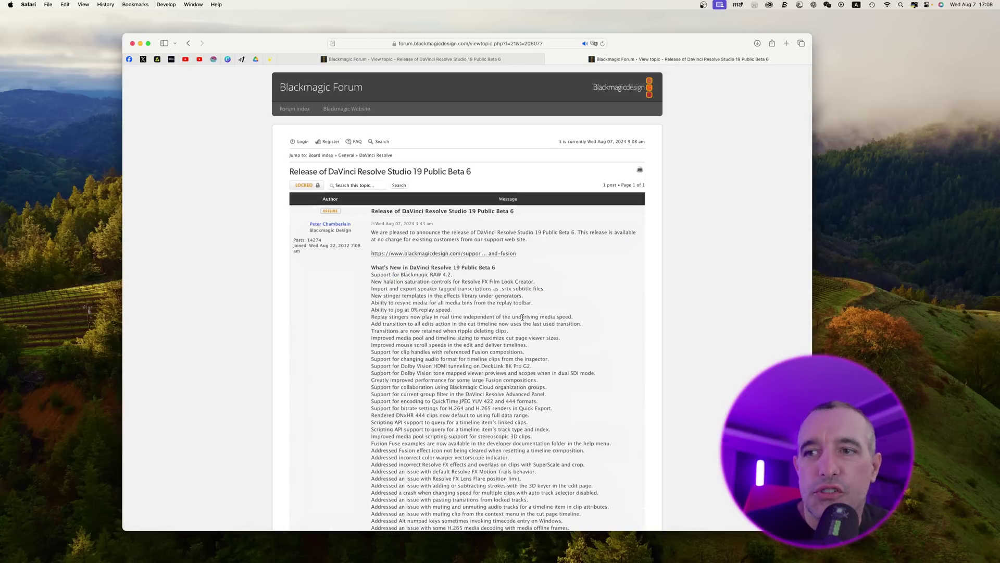
scroll(522, 319, "down", 5)
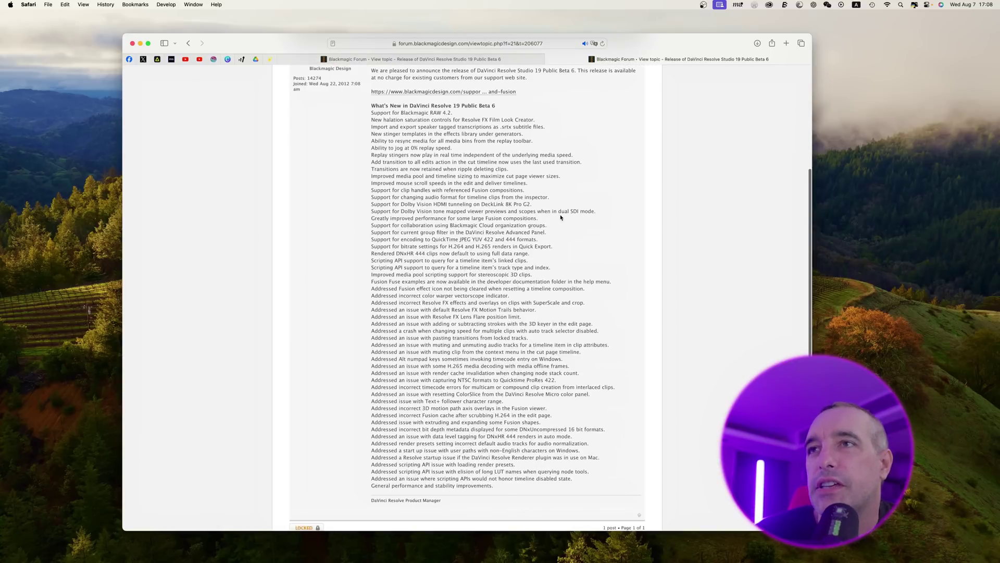
scroll(553, 209, "up", 2)
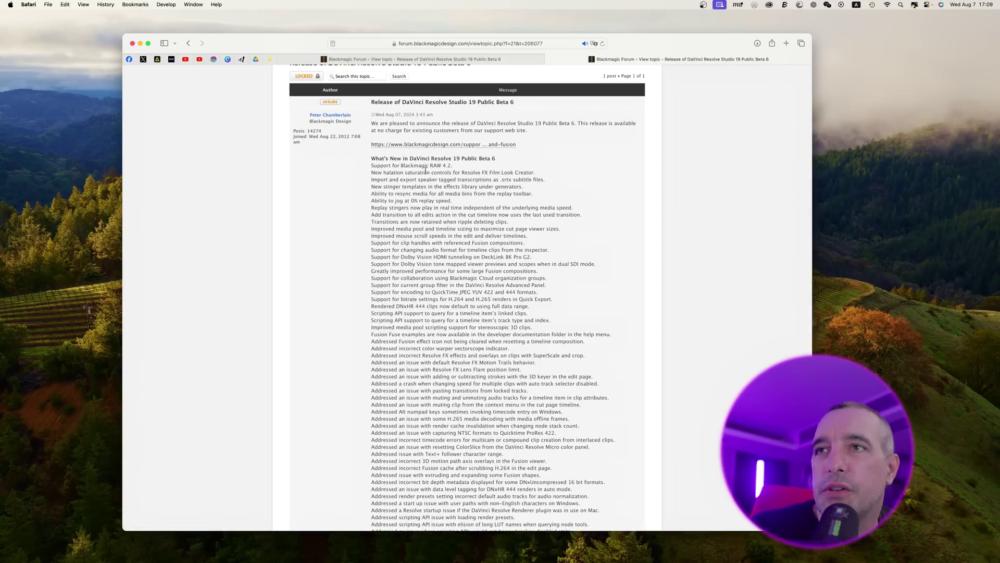
scroll(419, 165, "down", 2)
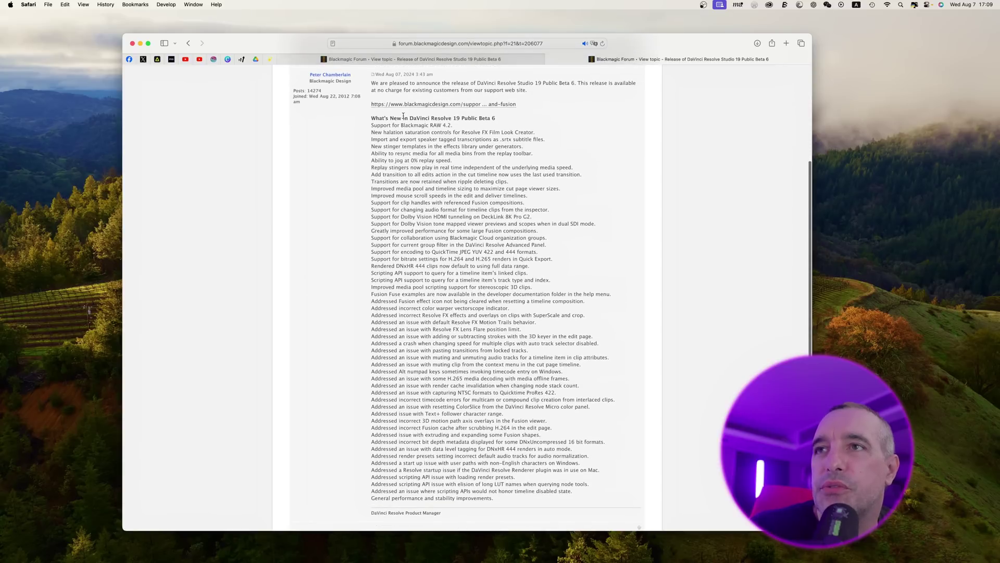
scroll(502, 140, "down", 1)
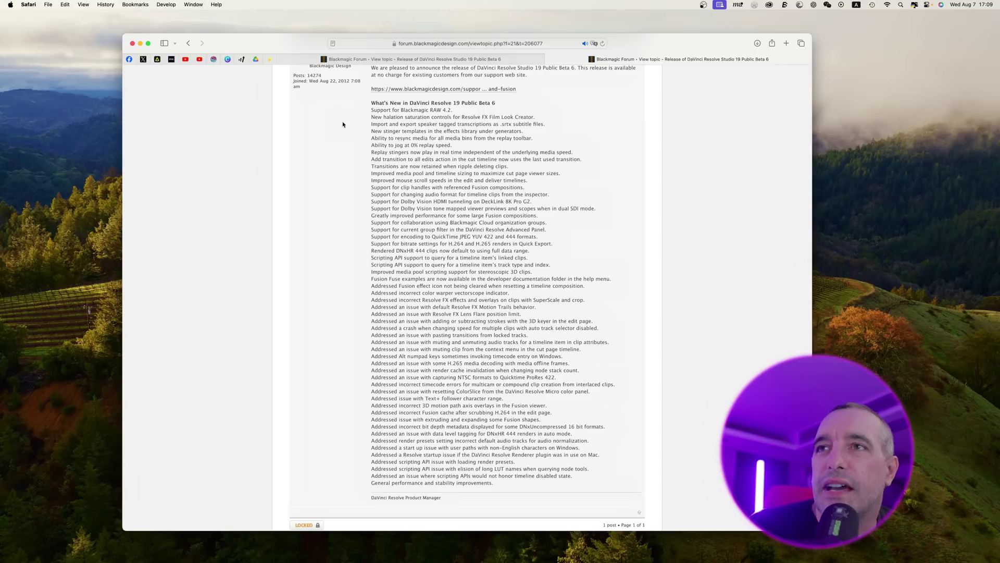
left_click_drag(372, 119, 534, 116)
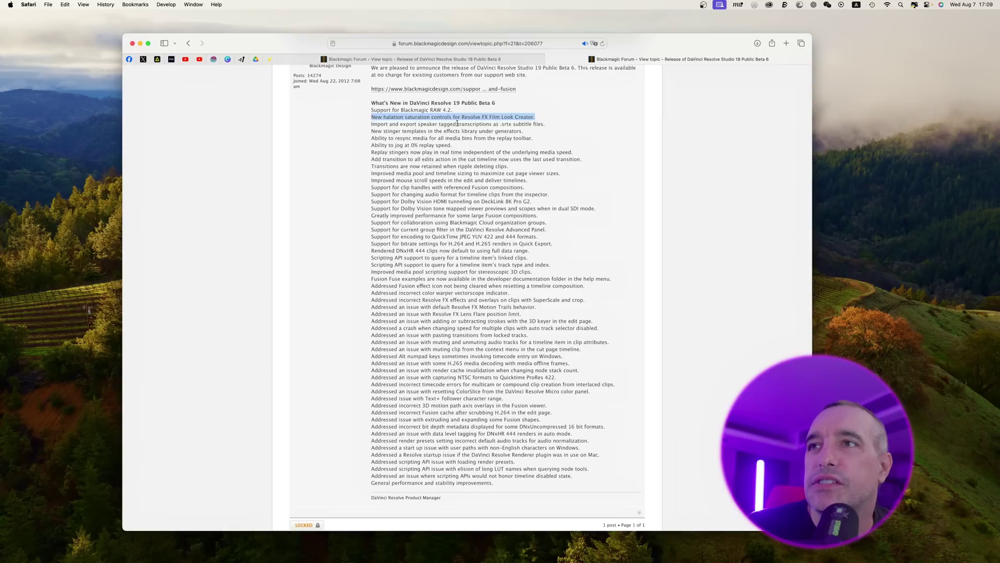
left_click_drag(516, 124, 419, 124)
left_click(374, 124)
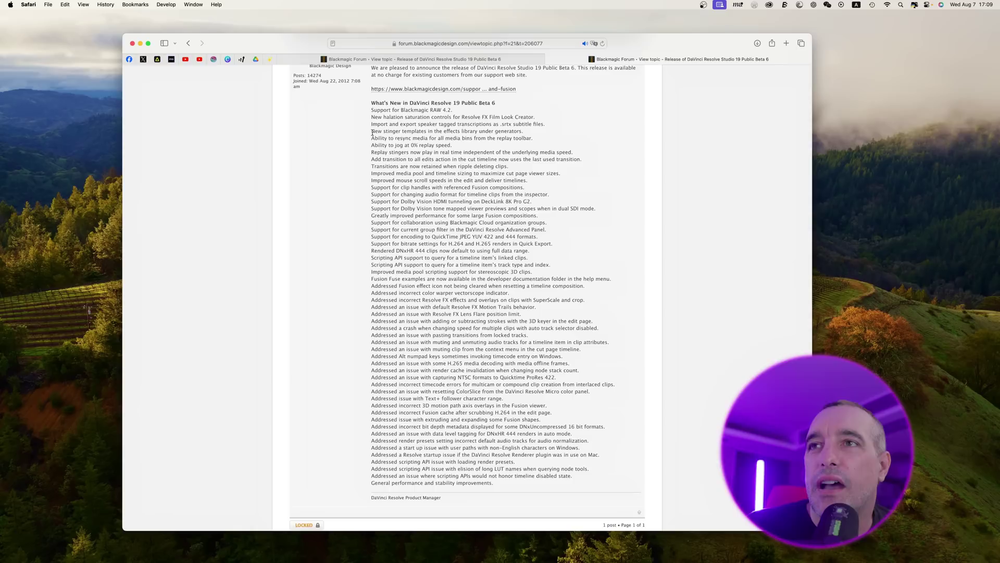
left_click_drag(371, 131, 529, 131)
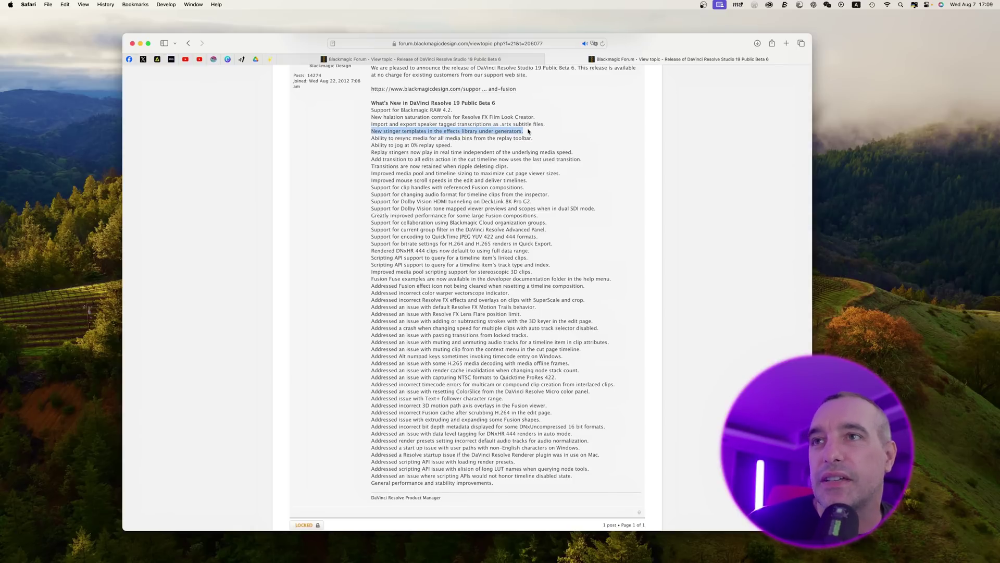
left_click(528, 131)
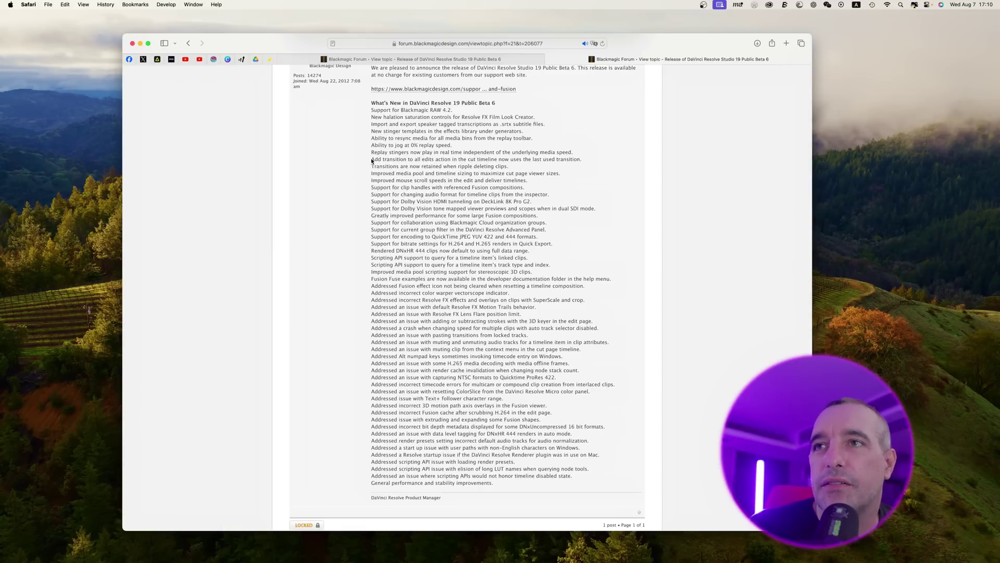
left_click_drag(373, 166, 508, 167)
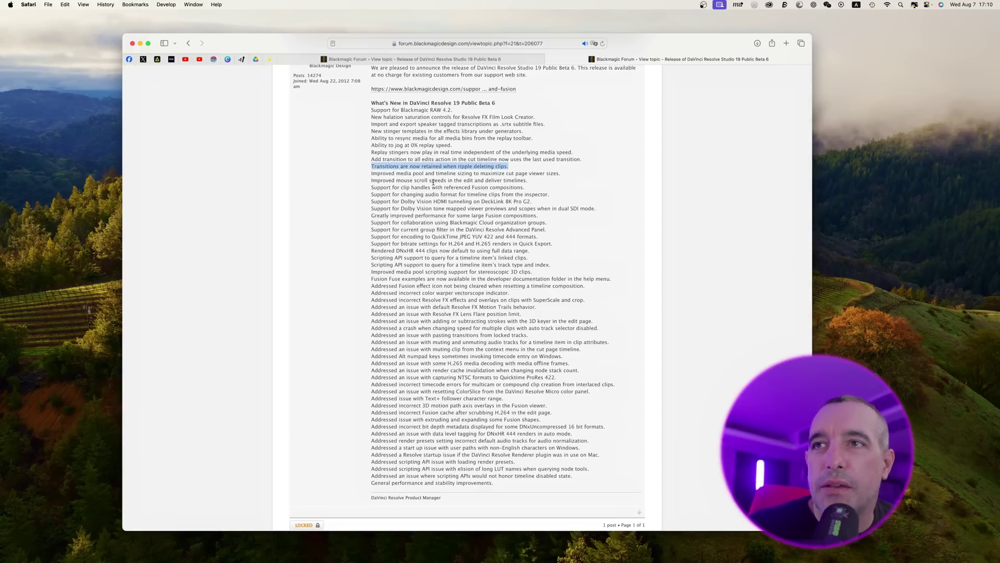
left_click_drag(372, 180, 531, 182)
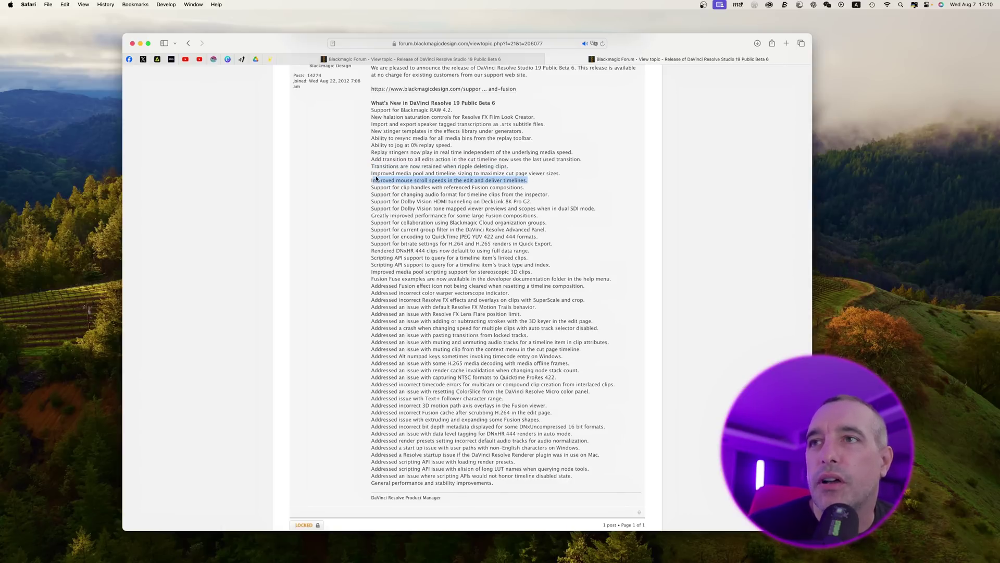
left_click_drag(372, 215, 545, 217)
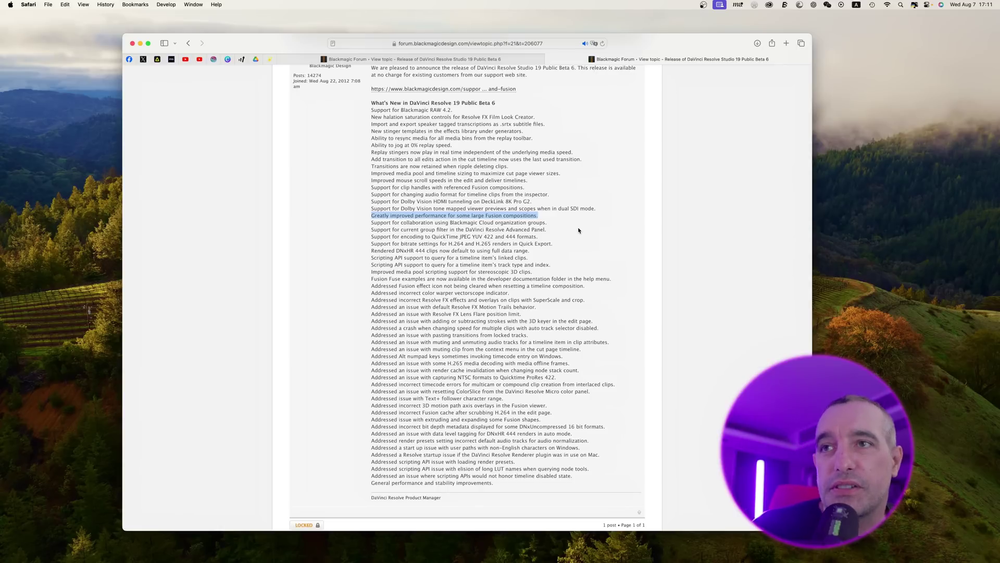
left_click(389, 223)
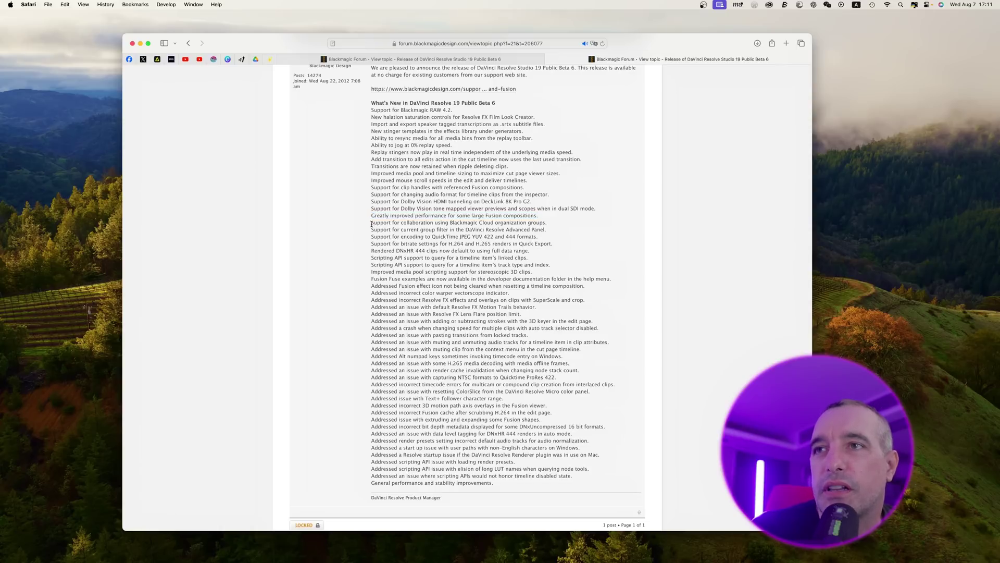
Step: Highlight the Blackmagic Cloud, DNxHR 444 and audio format changelog lines, then switch to DaVinci Resolve
left_click_drag(372, 223, 545, 222)
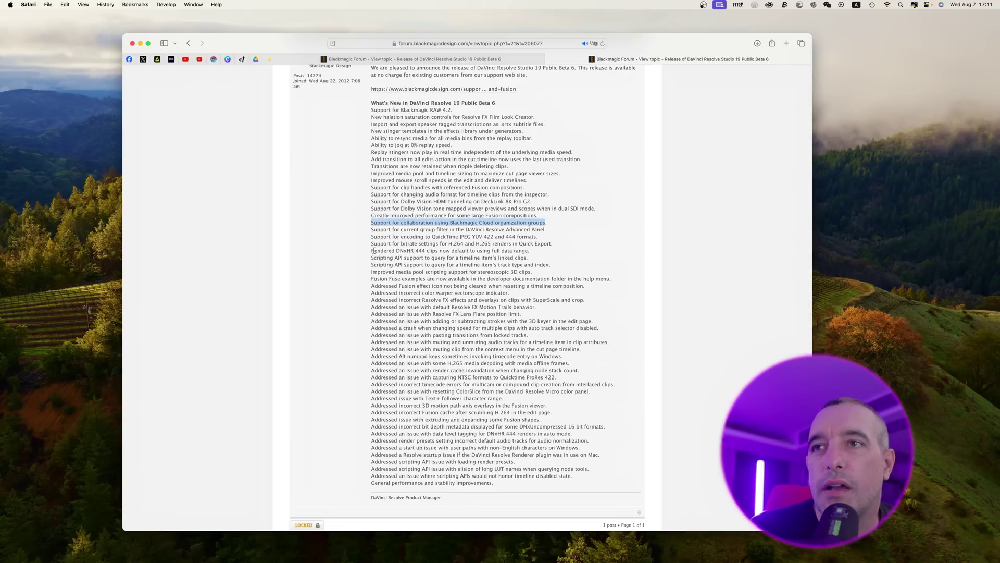
left_click_drag(371, 251, 558, 255)
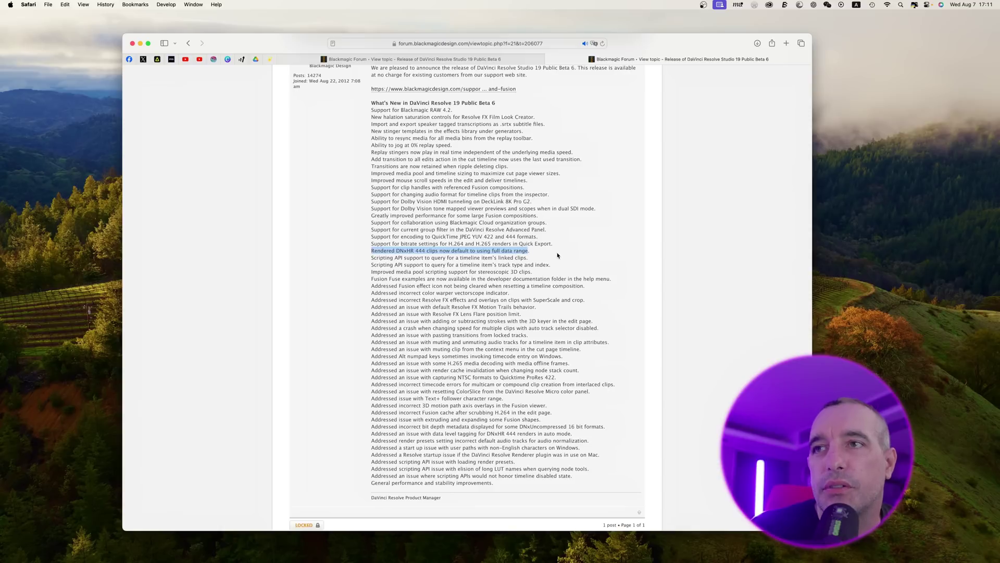
left_click(545, 255)
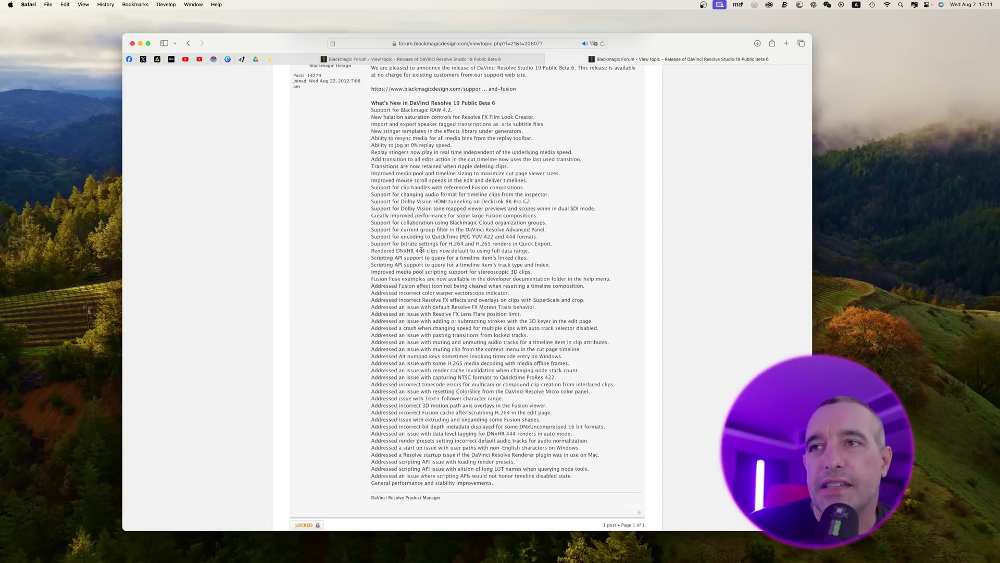
scroll(408, 297, "down", 1)
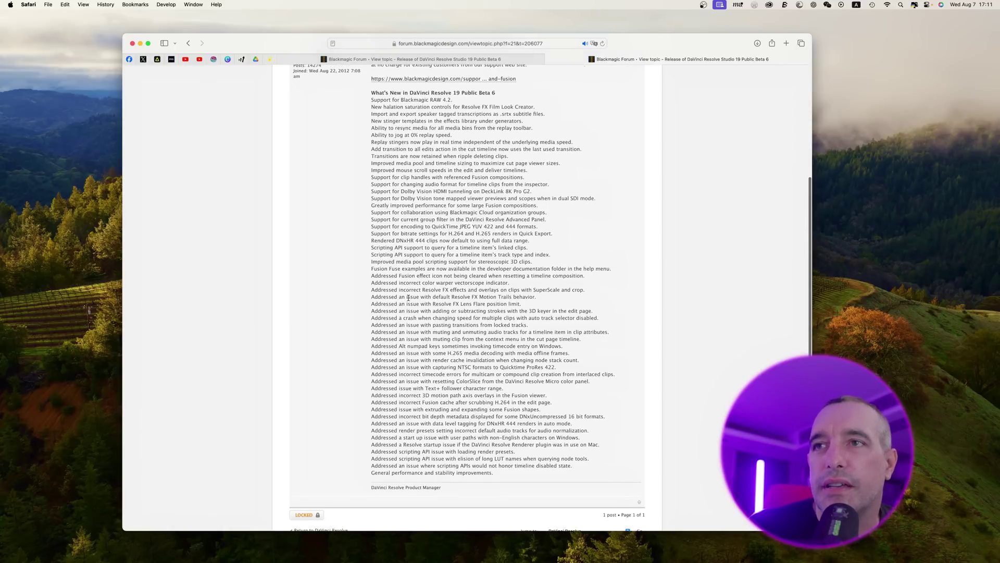
scroll(408, 297, "down", 2)
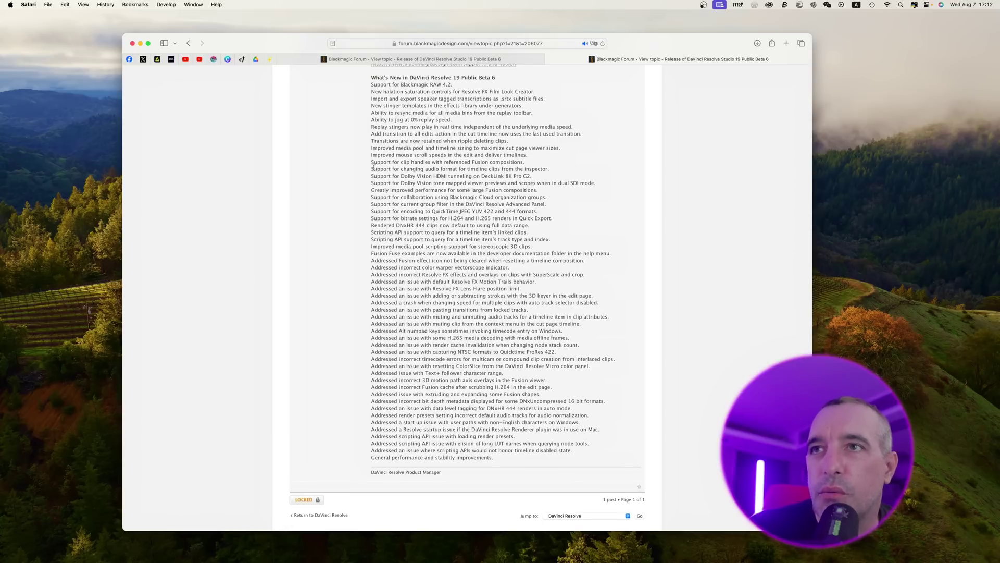
left_click_drag(371, 168, 550, 169)
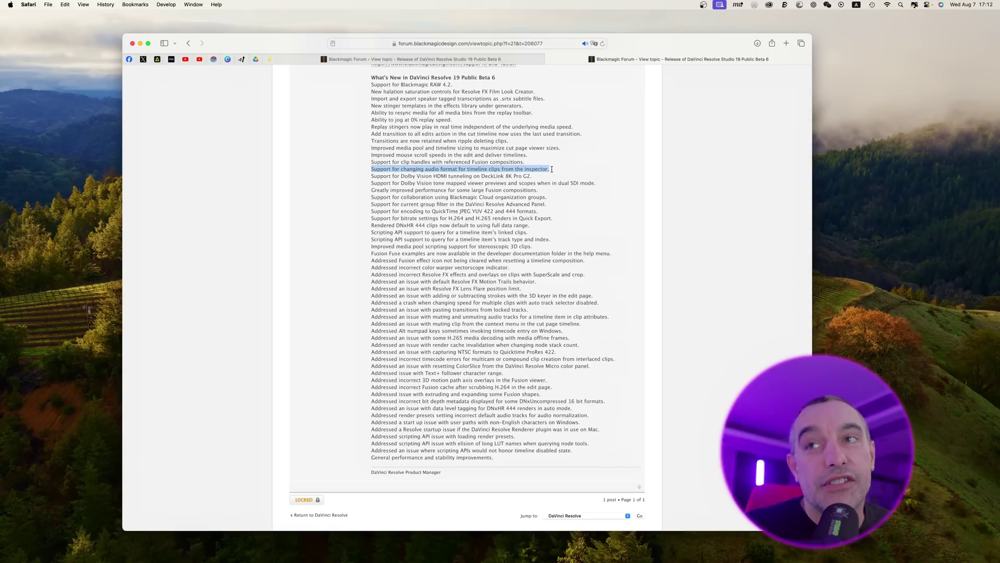
left_click(559, 171)
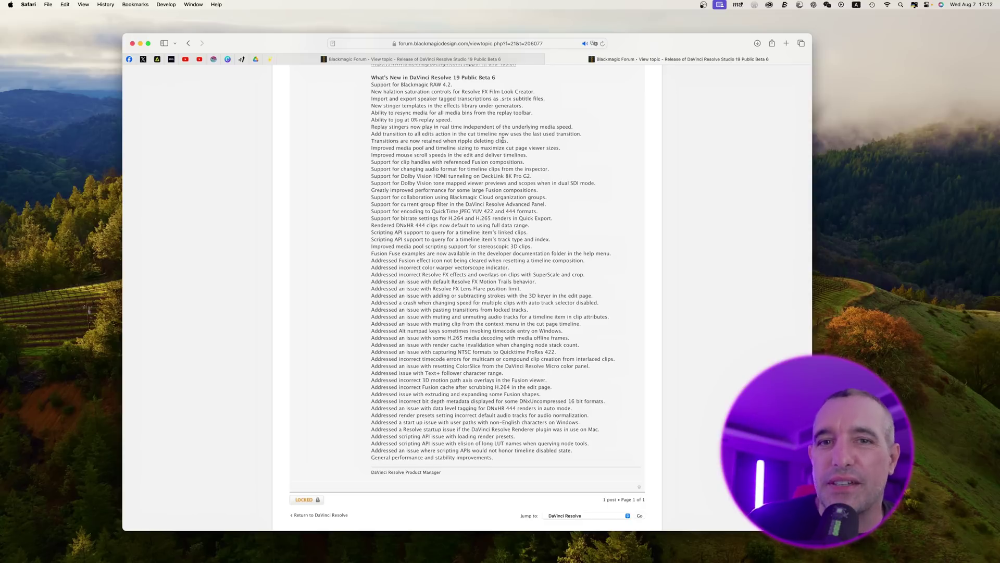
mouse_move(500, 559)
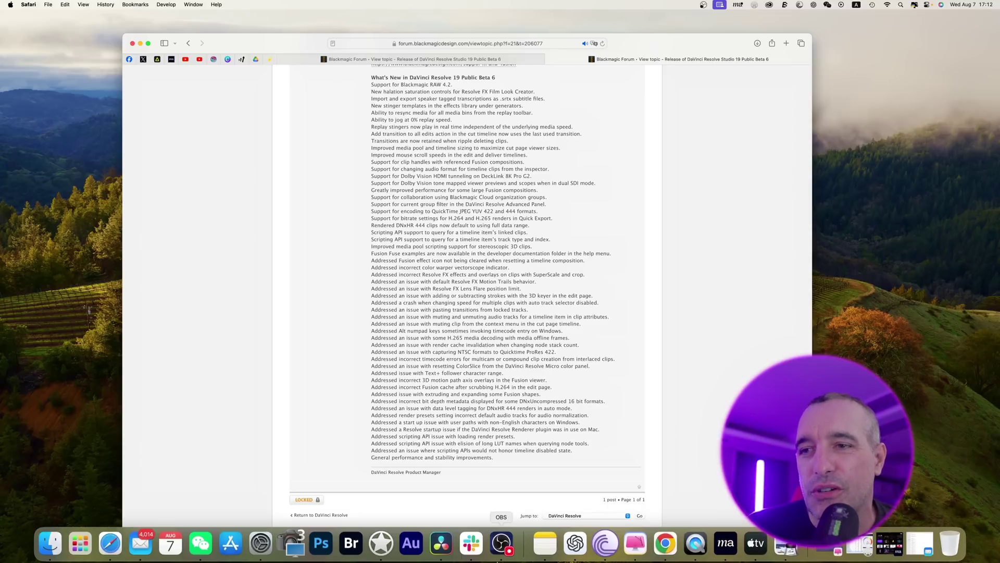
left_click(448, 546)
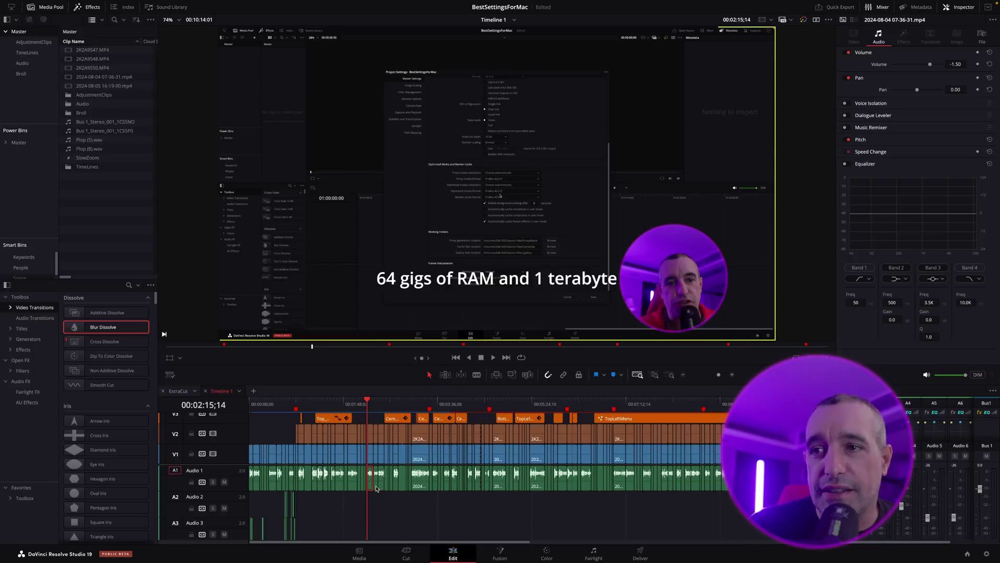
Step: Check the Audio 1 clip's attributes, then view its File details: H.265, 3840x2160, 29.970 fps, AAC stereo
right_click(373, 487)
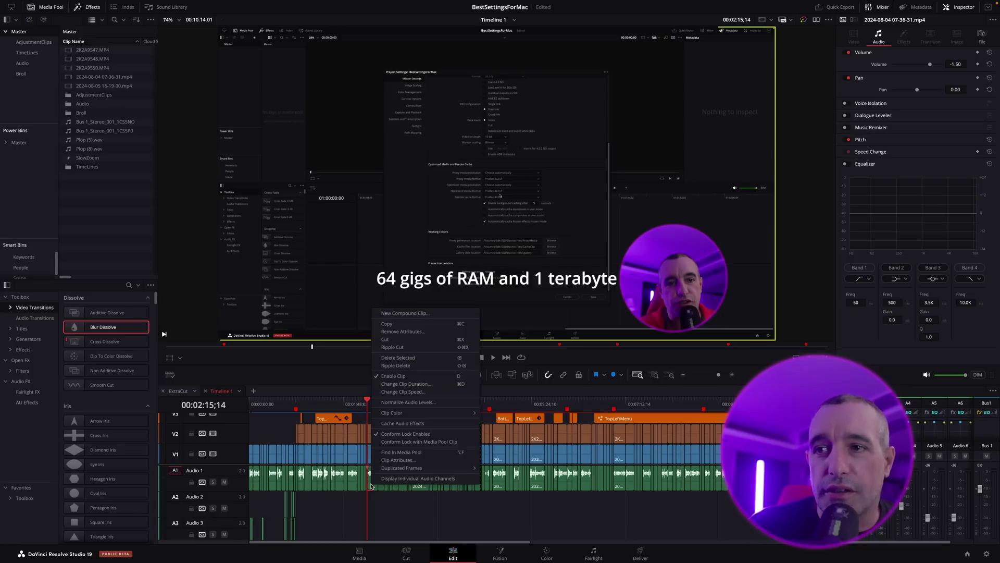
left_click(401, 460)
left_click(538, 397)
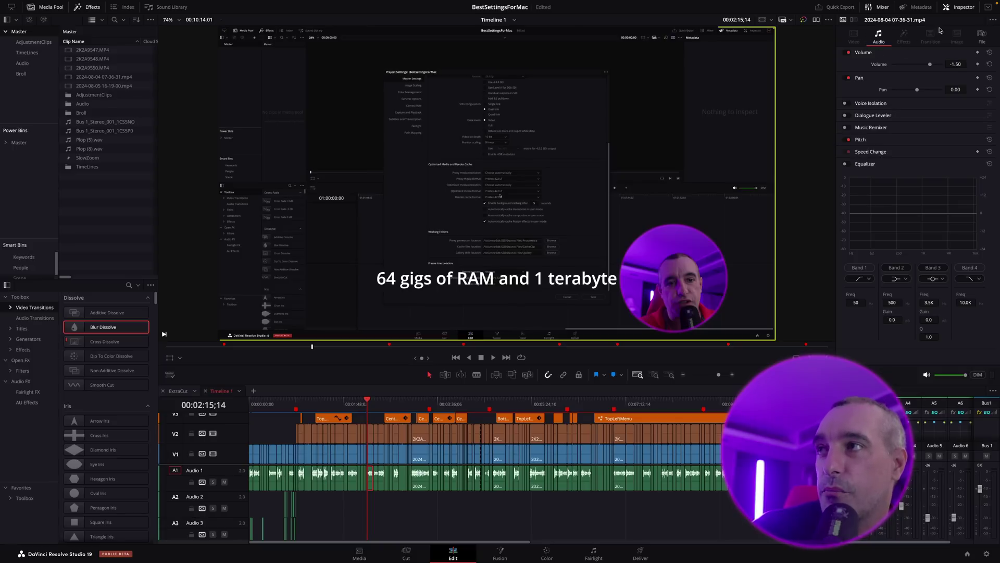
left_click(982, 35)
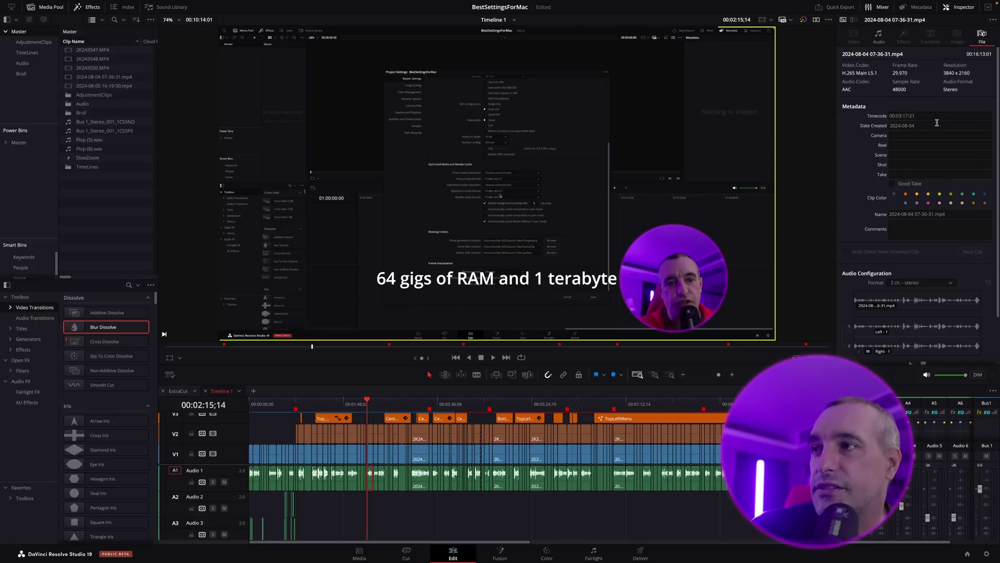
Step: Choose a custom audio channel format, show the clip's Audio settings, and jump the playhead near the end
scroll(900, 196, "down", 2)
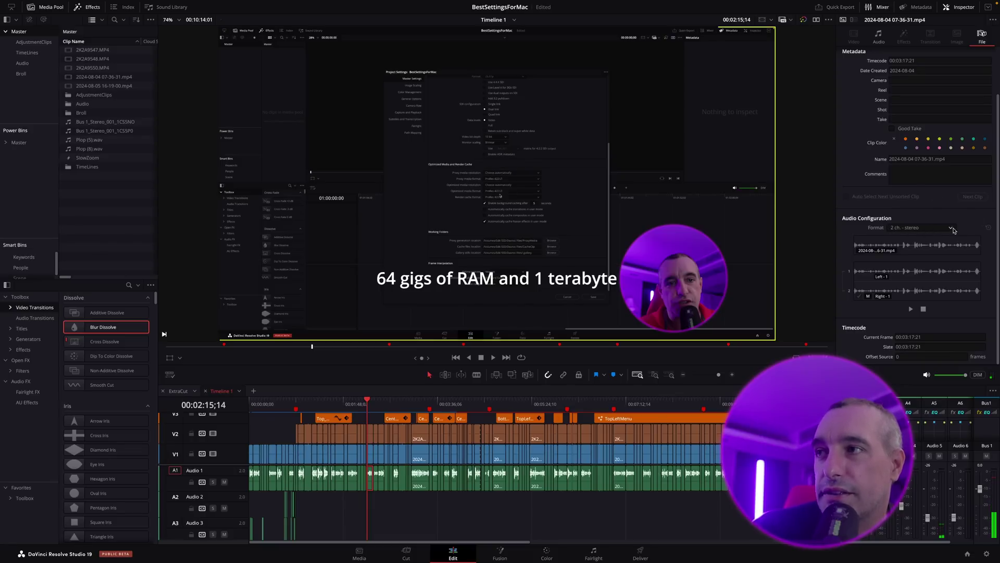
left_click(952, 229)
left_click(899, 250)
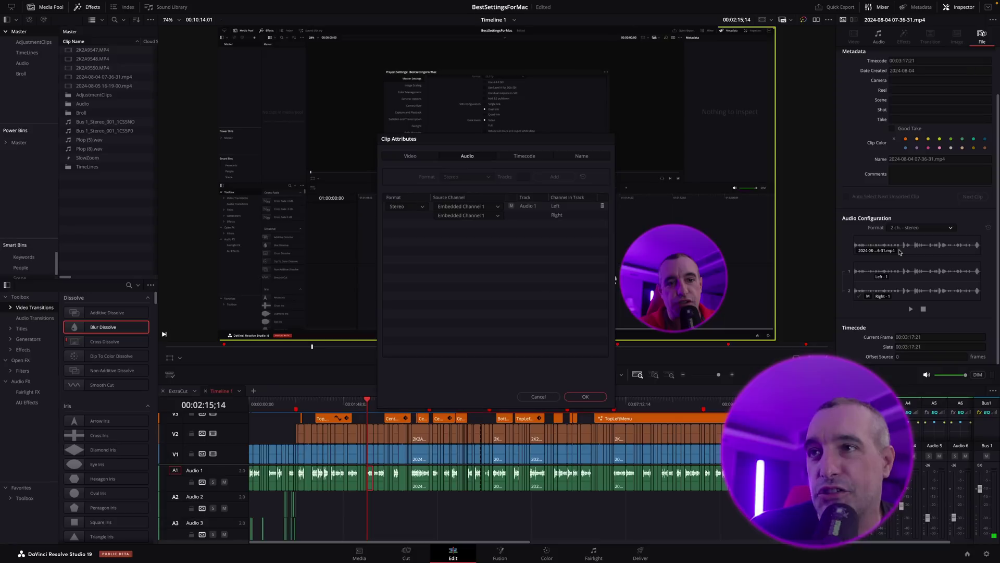
left_click(539, 397)
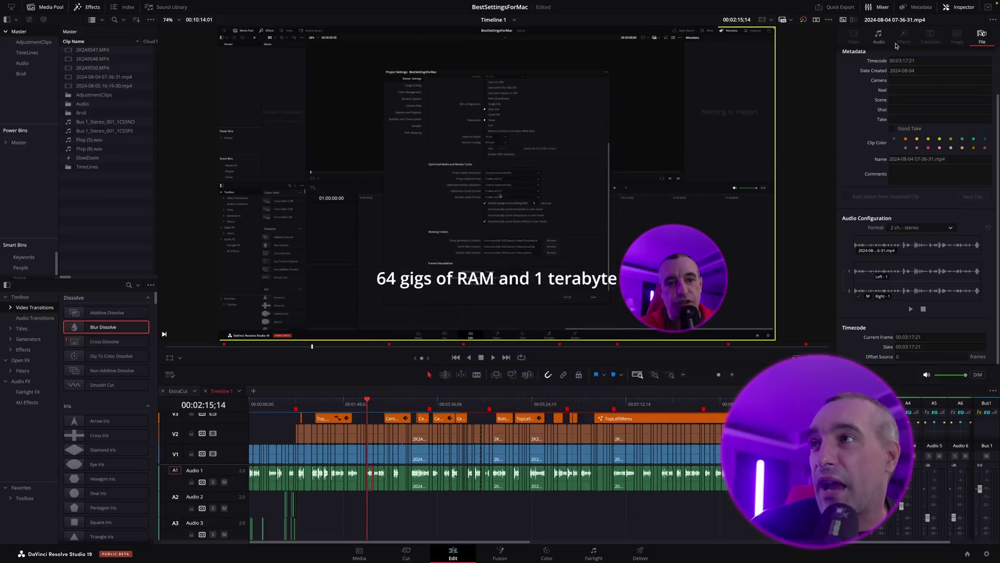
left_click(879, 36)
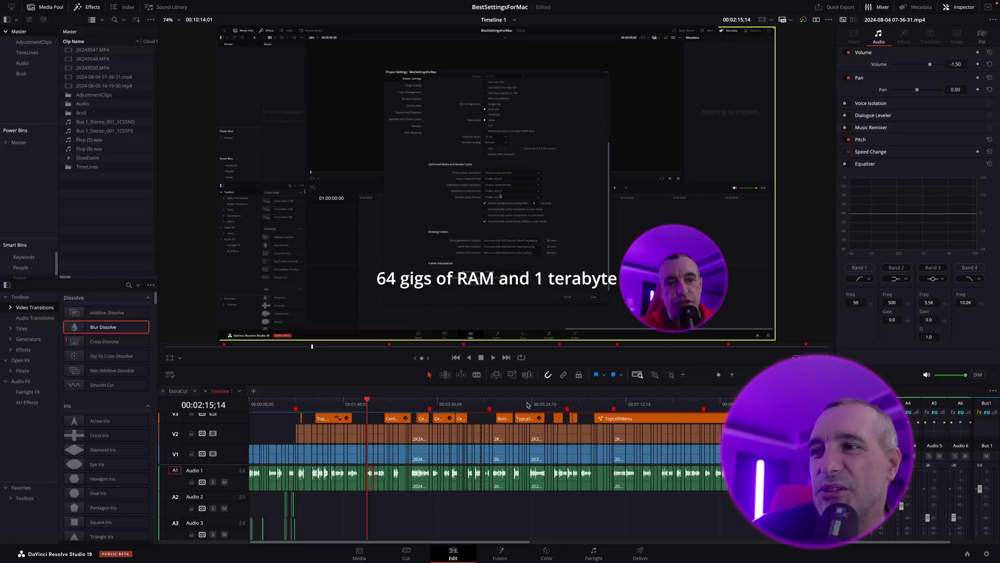
key("End")
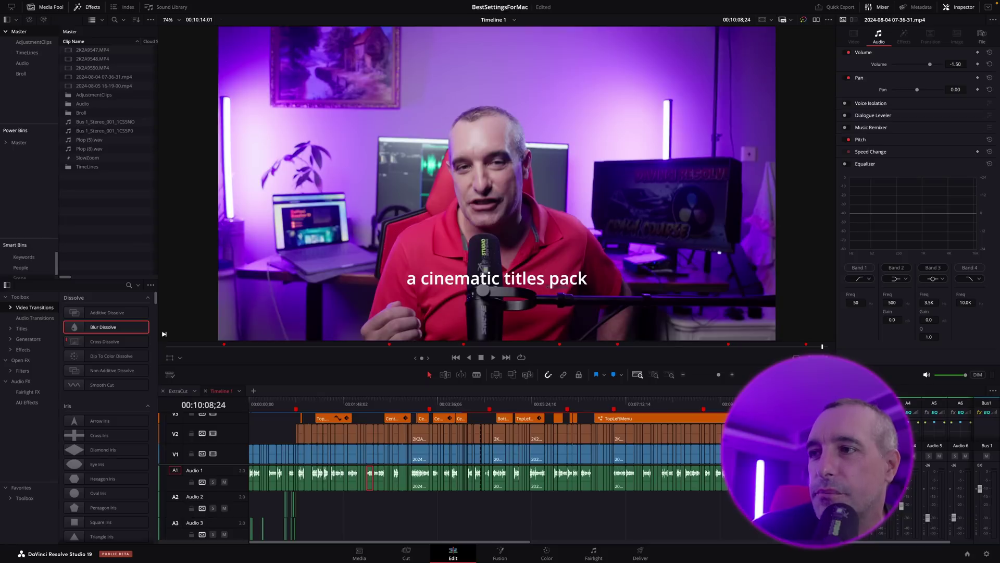
Step: On the Color page with Gallery and Effects hidden, add serial node 12 after CST_OUT
key("shift+Left")
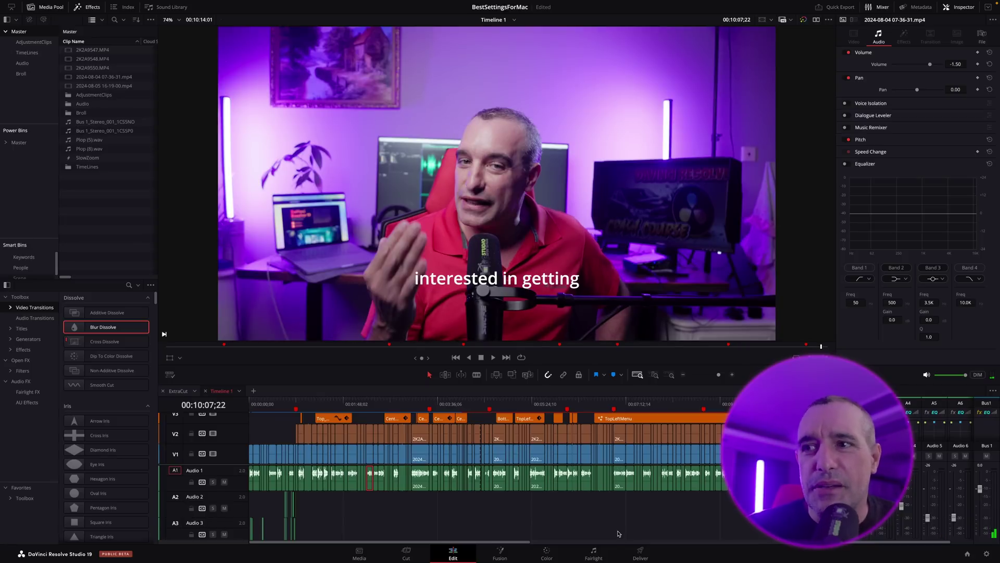
left_click(546, 553)
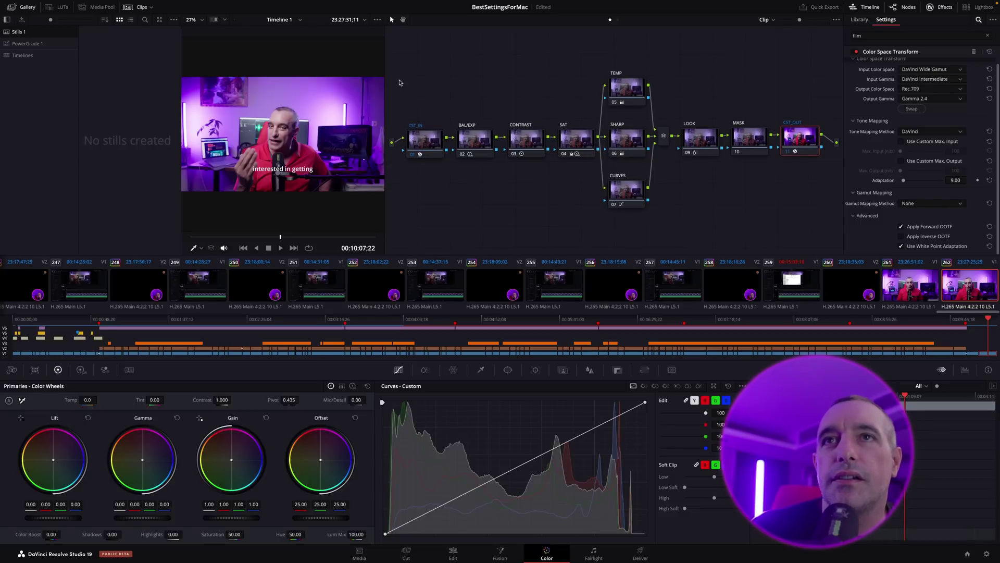
left_click(23, 6)
left_click(941, 7)
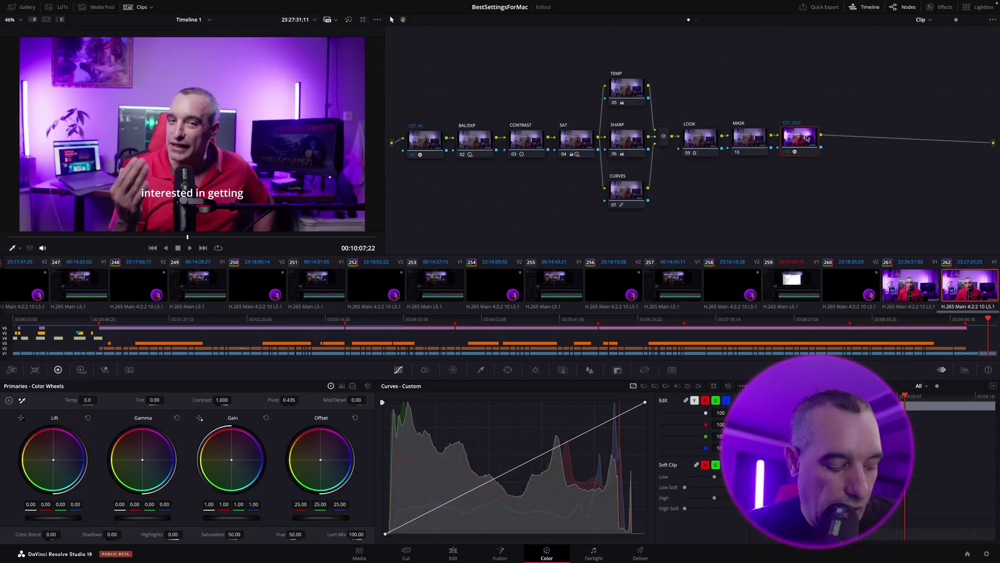
key("alt+s")
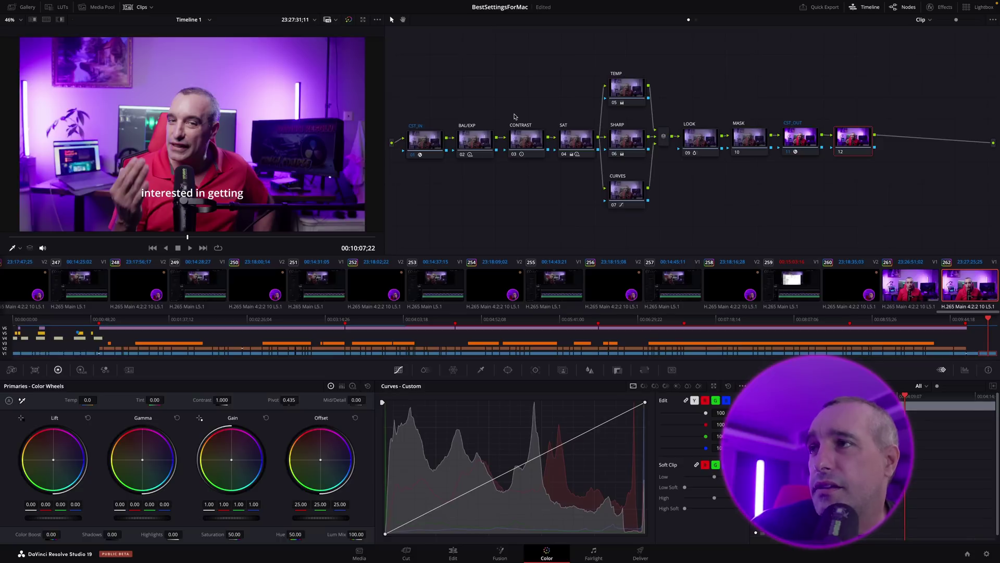
left_click_drag(849, 142, 848, 141)
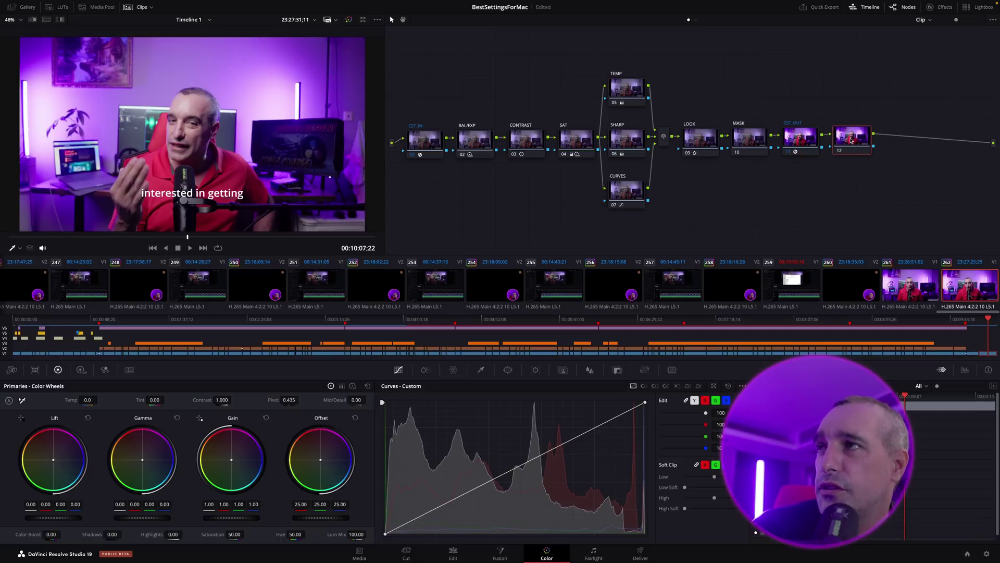
Step: Apply Film Look Creator to node 12 and expand only its Halation section
left_click(932, 6)
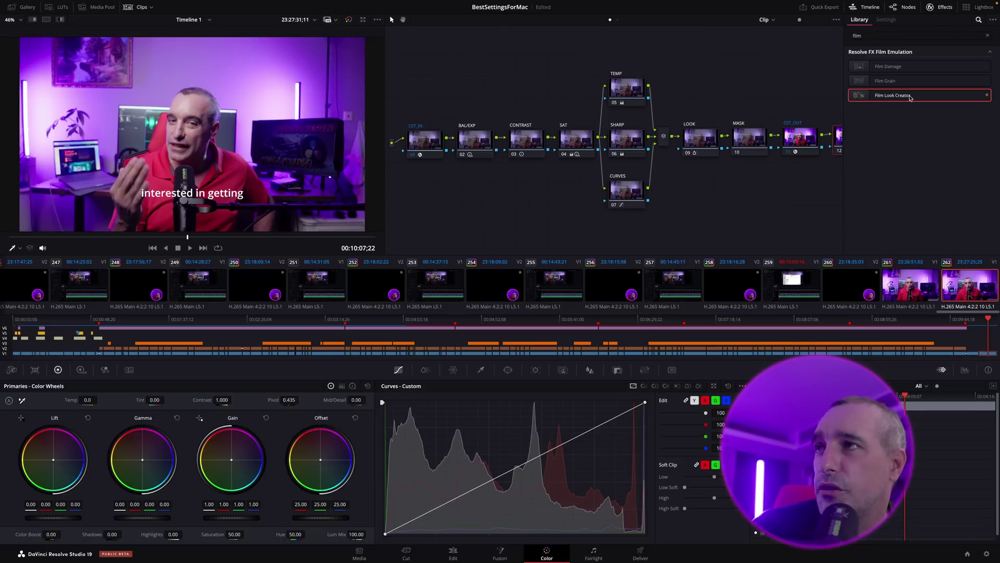
left_click_drag(910, 97, 839, 142)
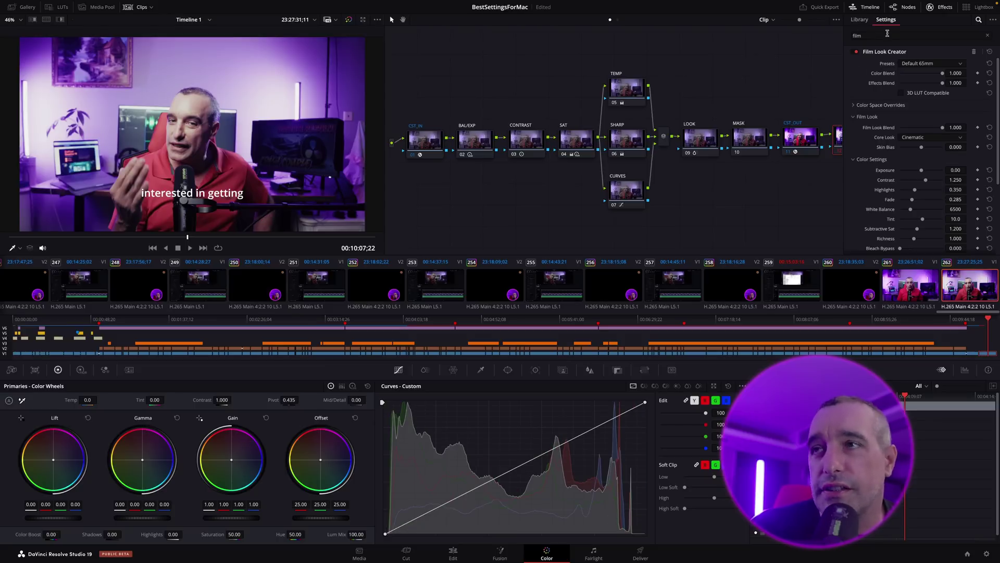
left_click(859, 159)
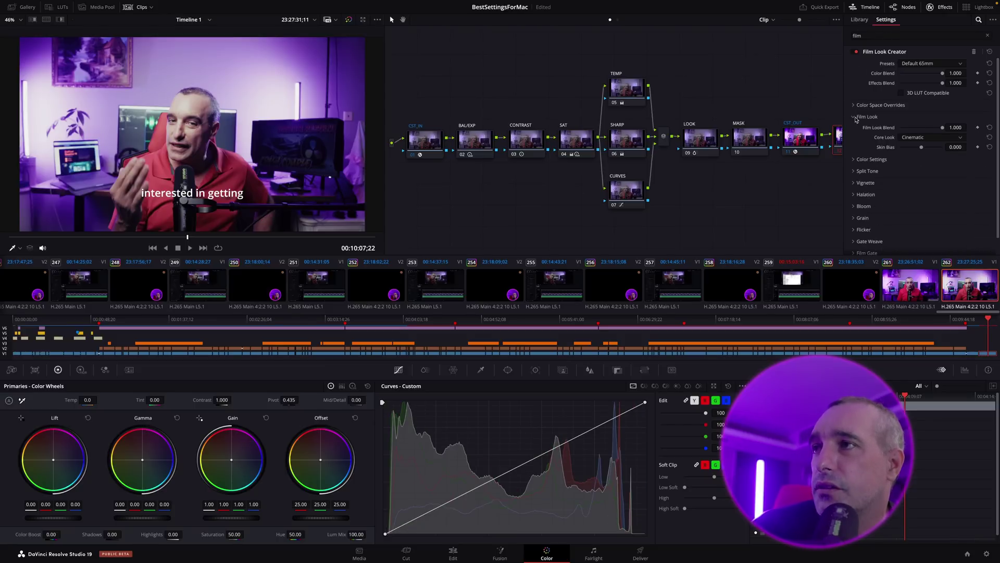
left_click(855, 117)
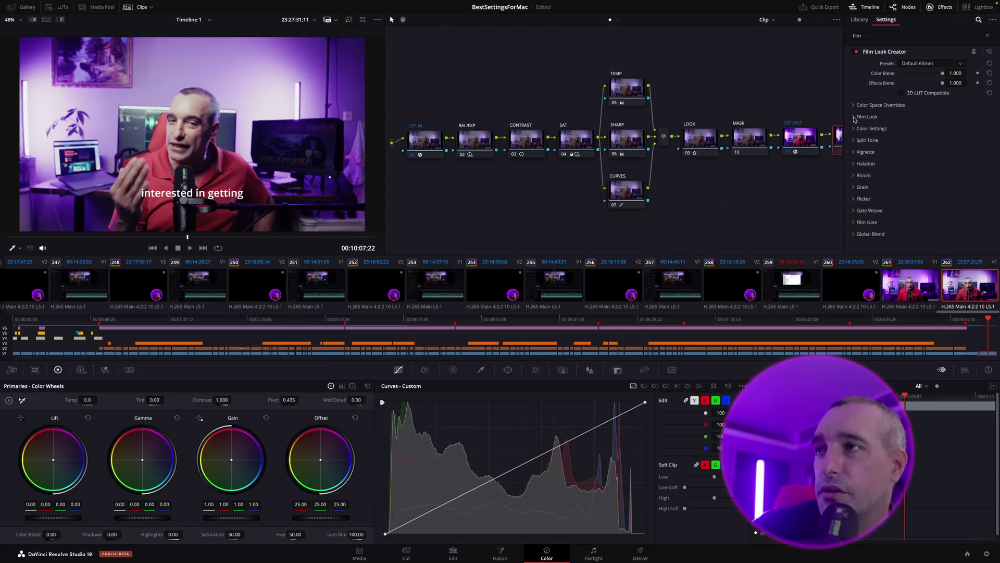
left_click(855, 165)
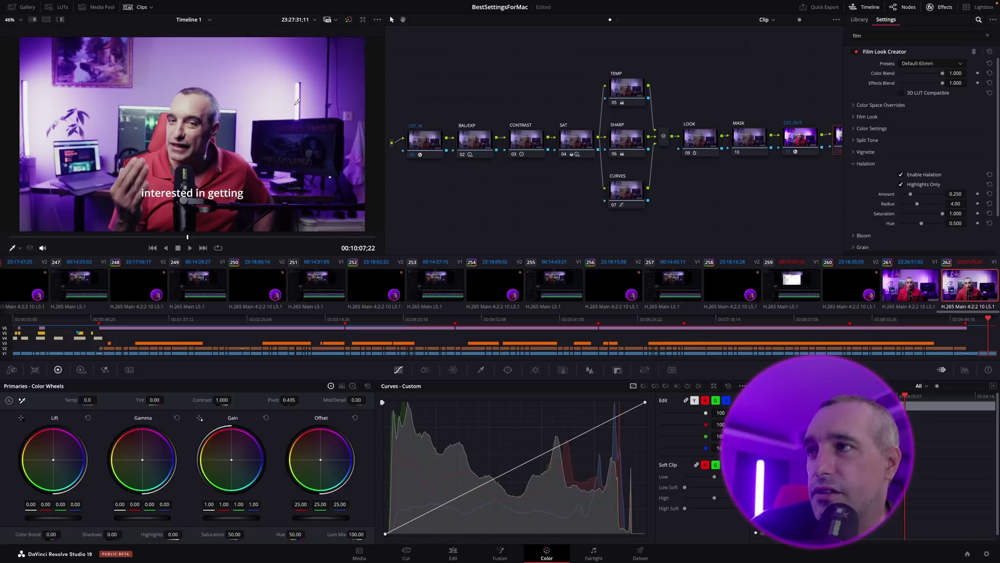
Step: Try the Halation Amount, Radius and Saturation sliders, leaving them at 0.250, 4.00 and 1.000
mouse_move(912, 197)
left_mouse_down()
mouse_move(954, 194)
mouse_move(903, 192)
mouse_move(925, 191)
mouse_move(912, 191)
left_mouse_up()
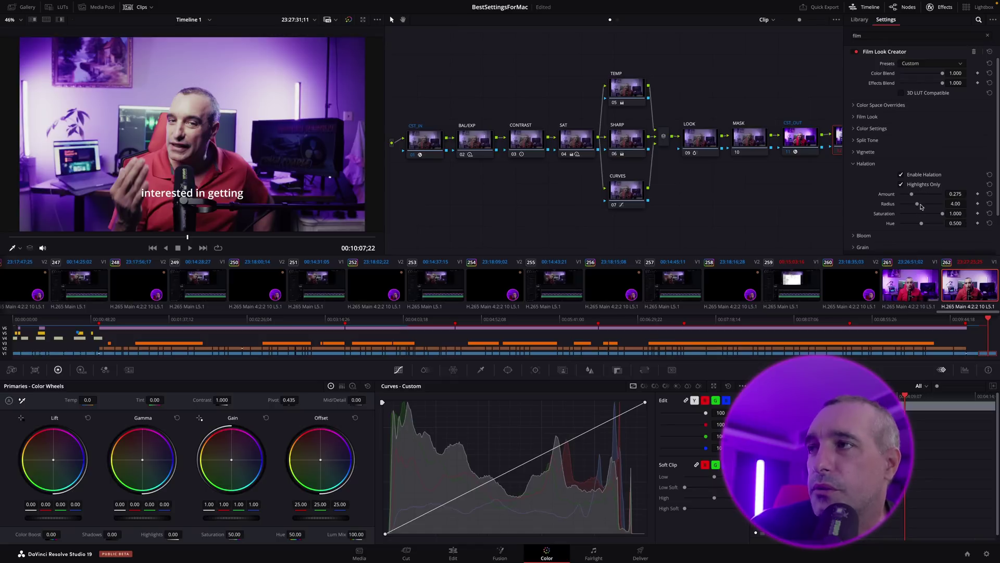
left_click(990, 194)
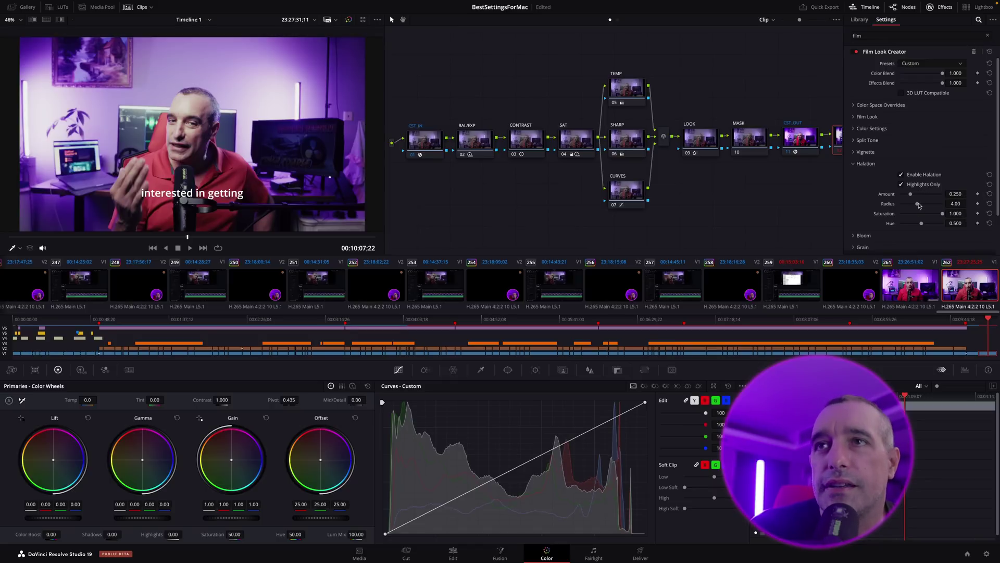
left_click_drag(919, 205, 991, 209)
left_click(989, 203)
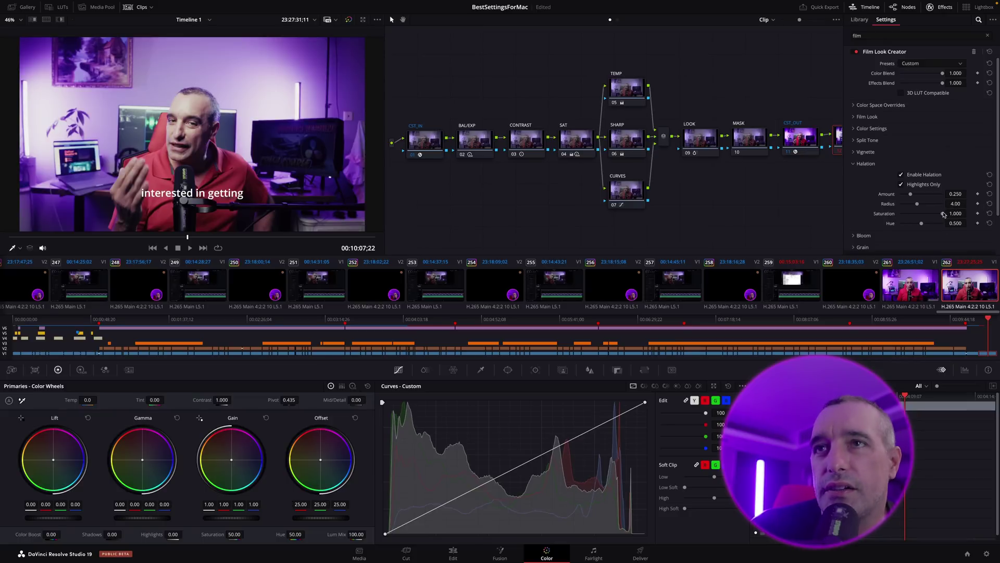
left_click_drag(942, 215, 883, 214)
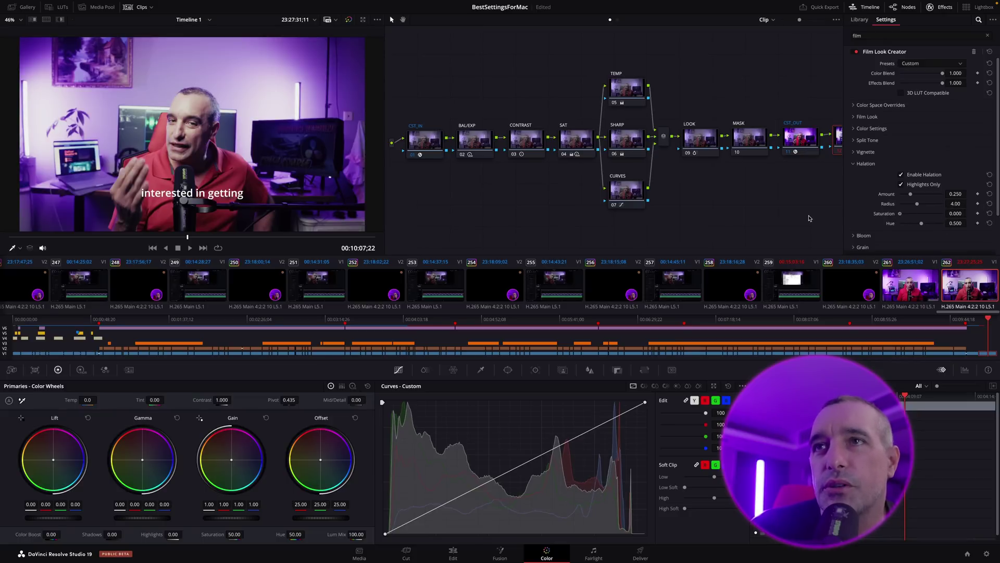
left_click(990, 212)
left_click(990, 212)
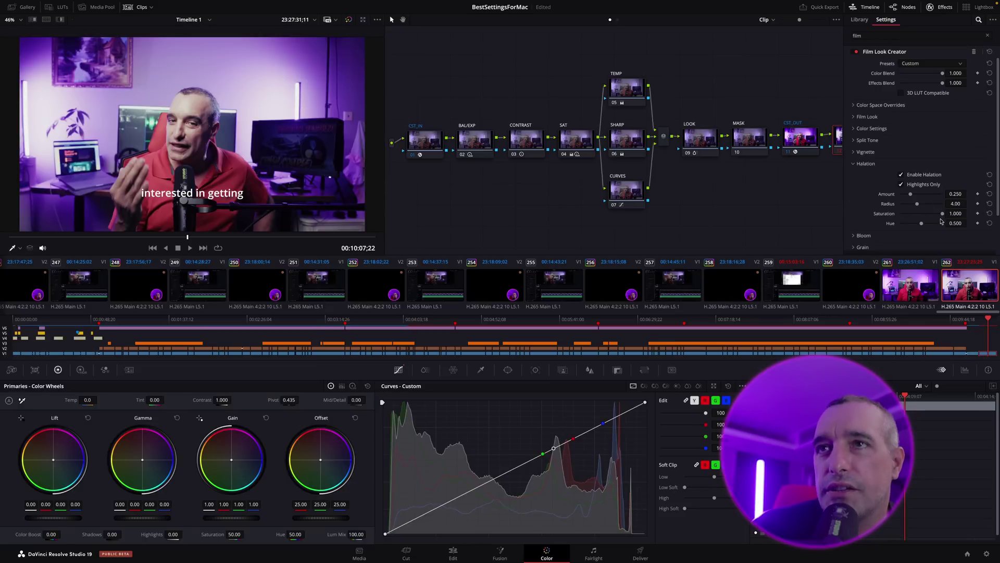
left_click_drag(942, 215, 871, 218)
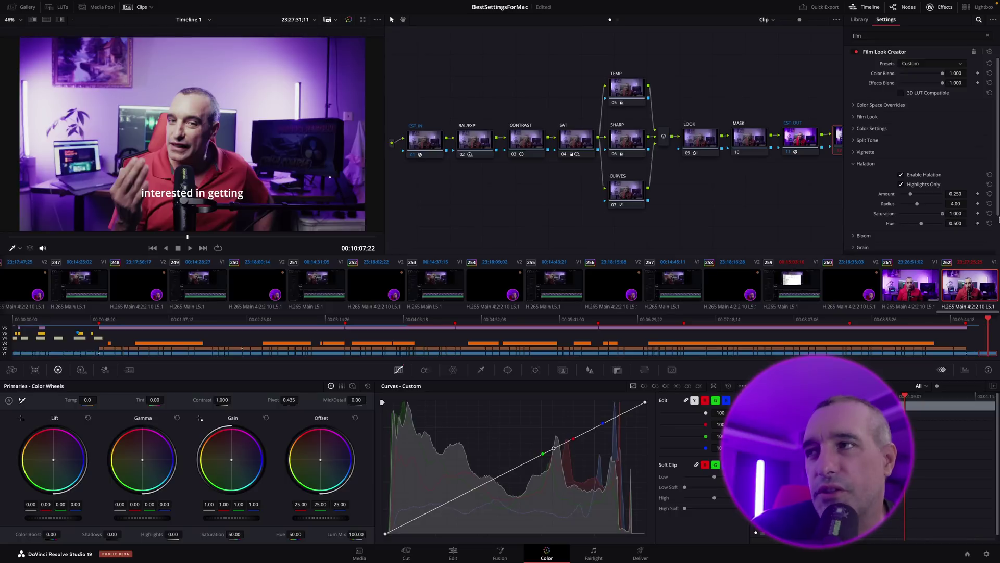
key("ctrl+z")
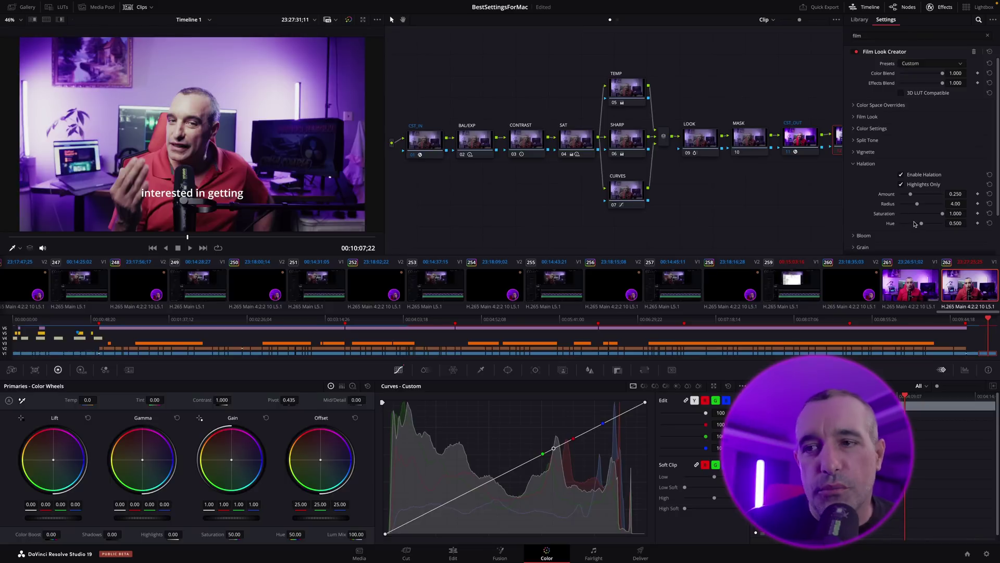
left_click(454, 551)
Step: Zoom the timeline in around the playhead with Detail Zoom and scroll it left
mouse_move(411, 561)
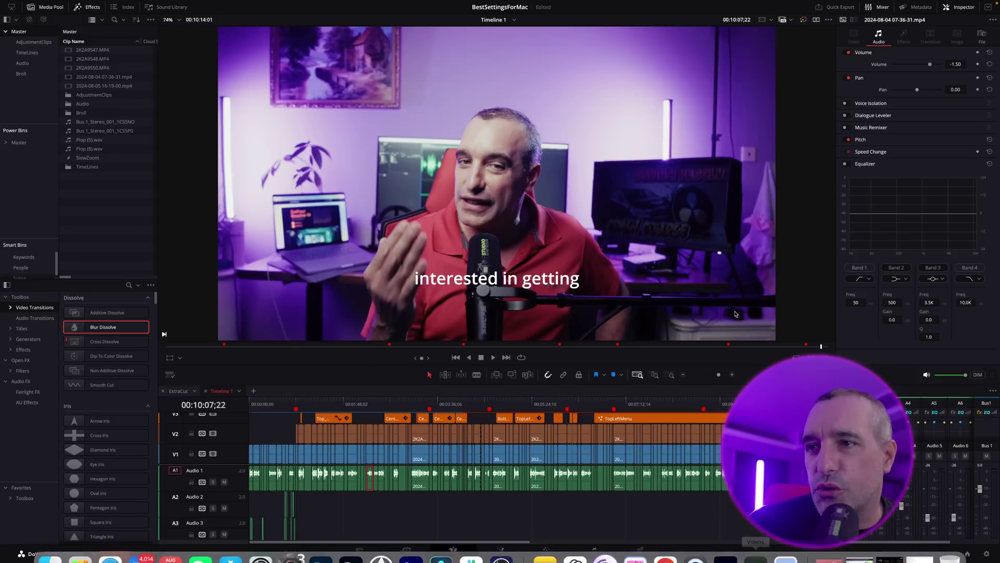
left_click(655, 375)
scroll(605, 521, "left", 10)
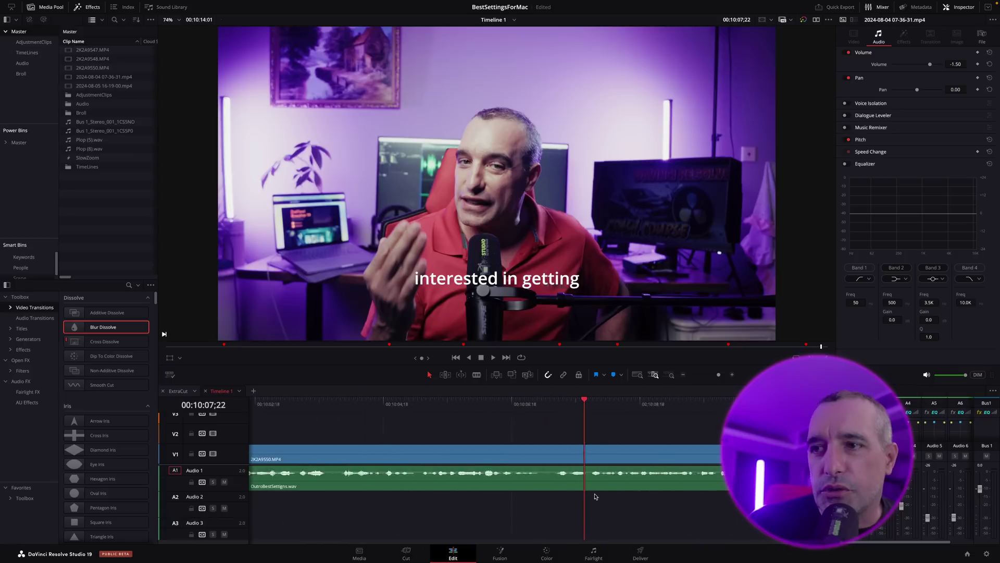
scroll(596, 498, "left", 12)
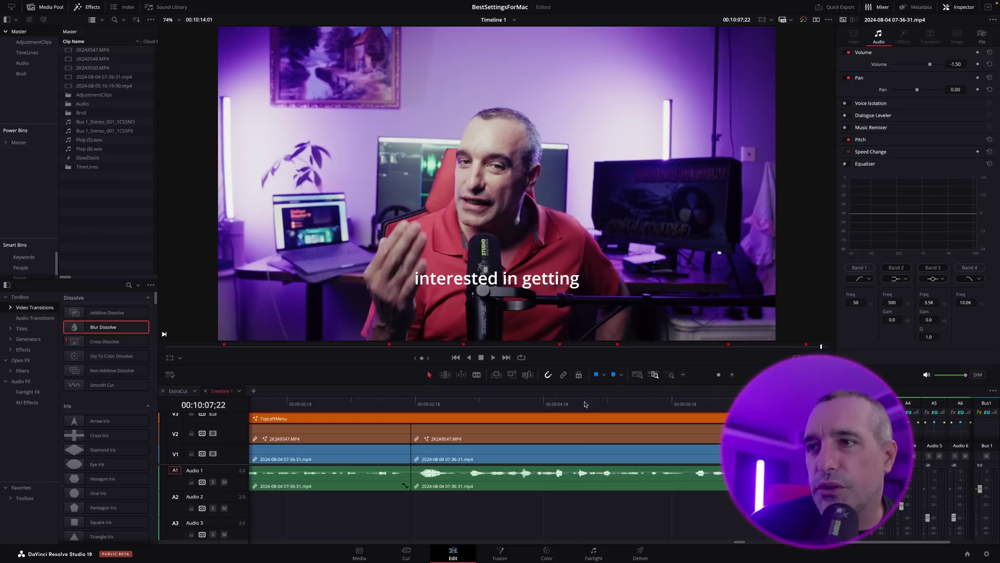
Step: Enlarge the timeline to scroll through all tracks, then restore the larger viewer
left_click_drag(589, 365, 636, 153)
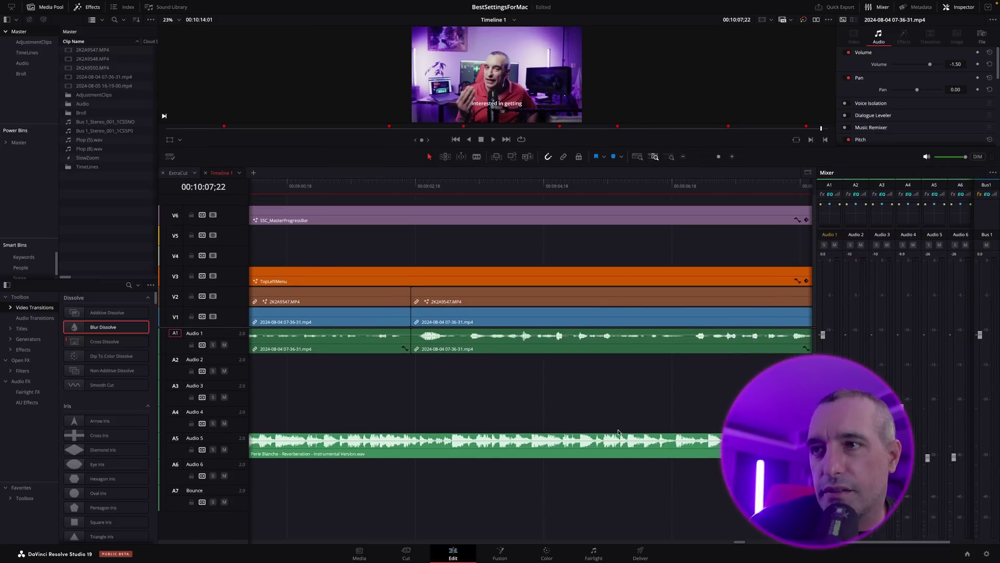
scroll(625, 448, "down", 10)
scroll(616, 437, "up", 12)
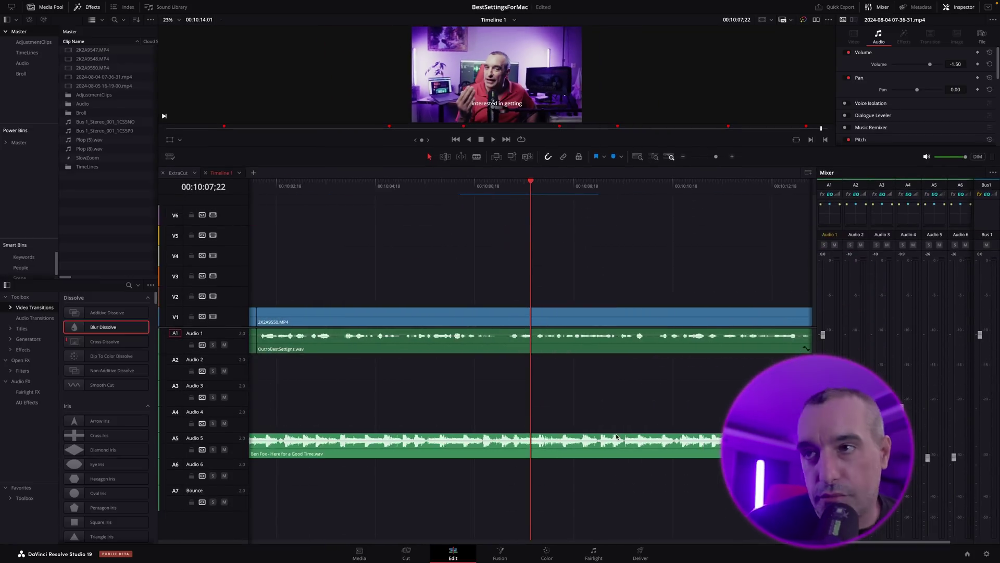
scroll(616, 437, "down", 3)
scroll(617, 436, "up", 3, "shift")
scroll(616, 437, "down", 3, "shift")
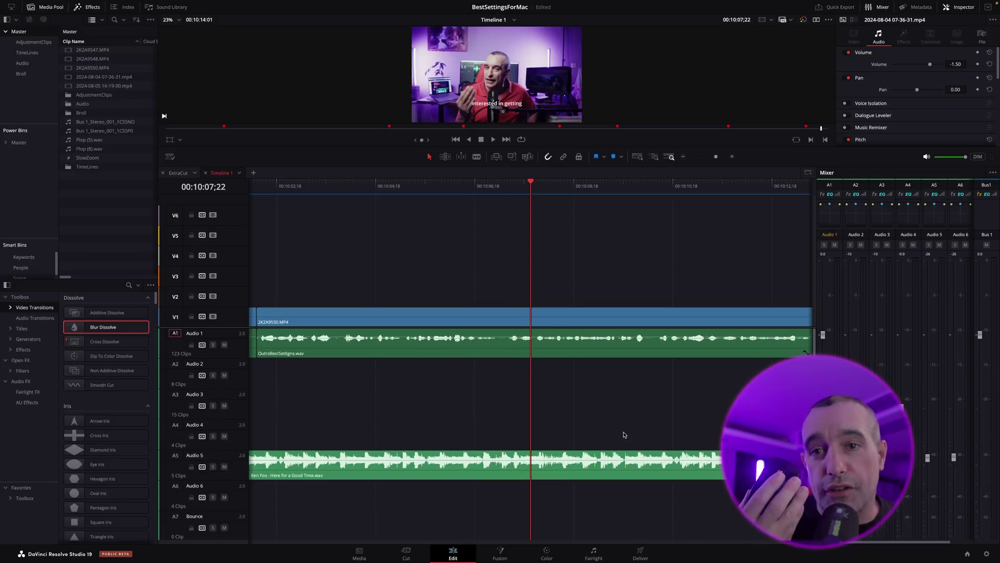
scroll(625, 434, "down", 1, "shift")
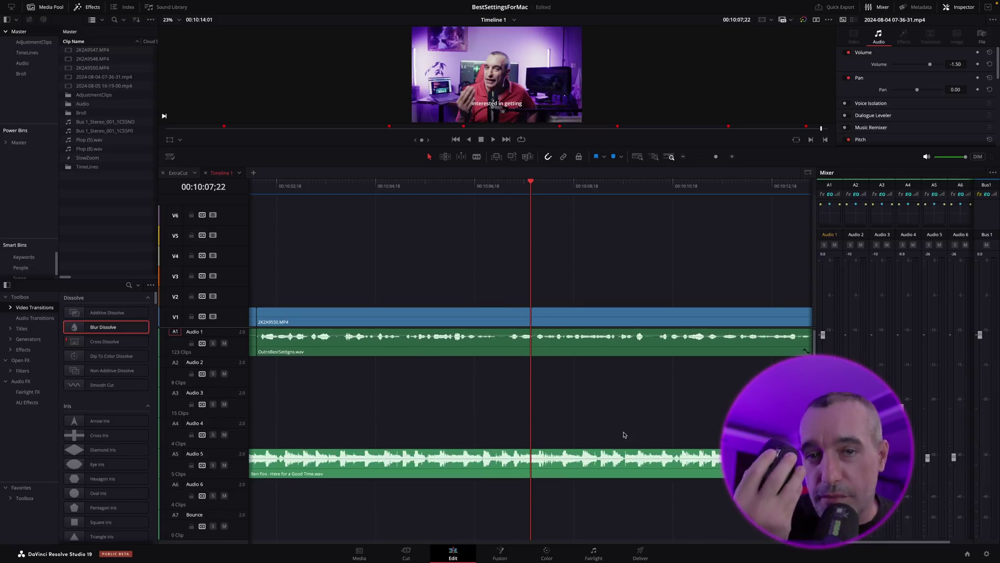
scroll(625, 435, "up", 1, "shift")
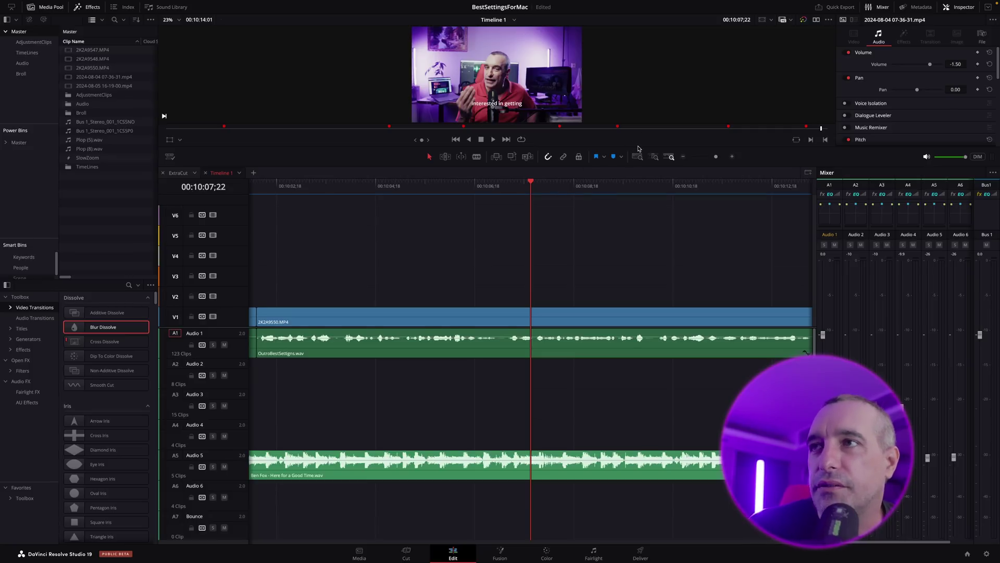
left_click_drag(638, 166, 620, 420)
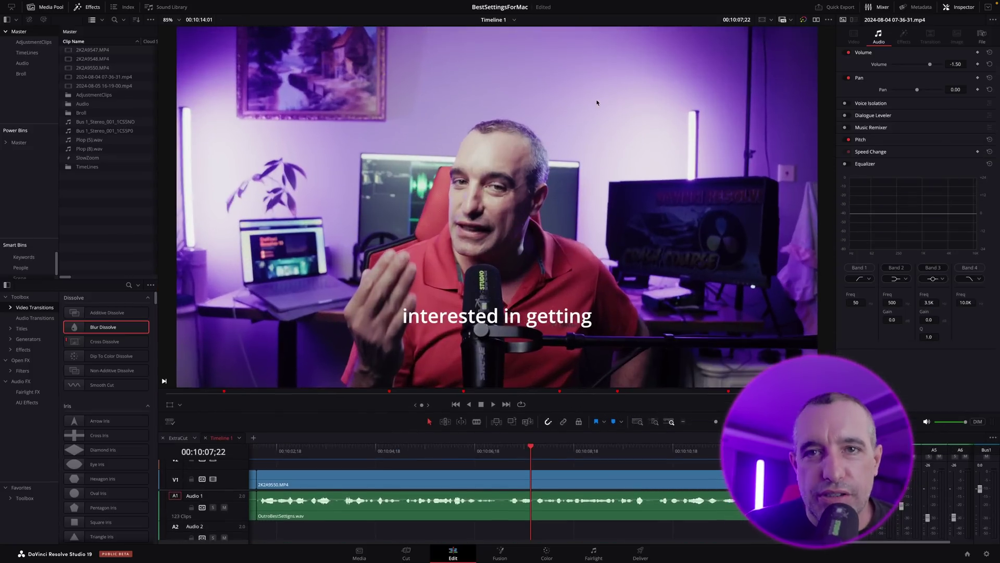
Step: Browse Generators to Stinger Transitions and drop 3DLogo Left Right onto track V2
left_click(24, 340)
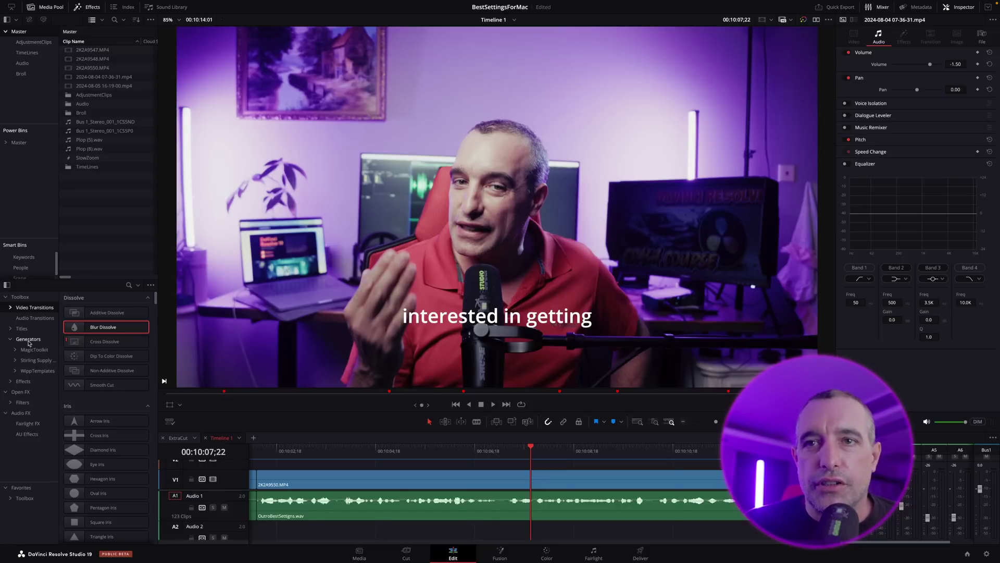
left_click(29, 340)
scroll(133, 396, "down", 3)
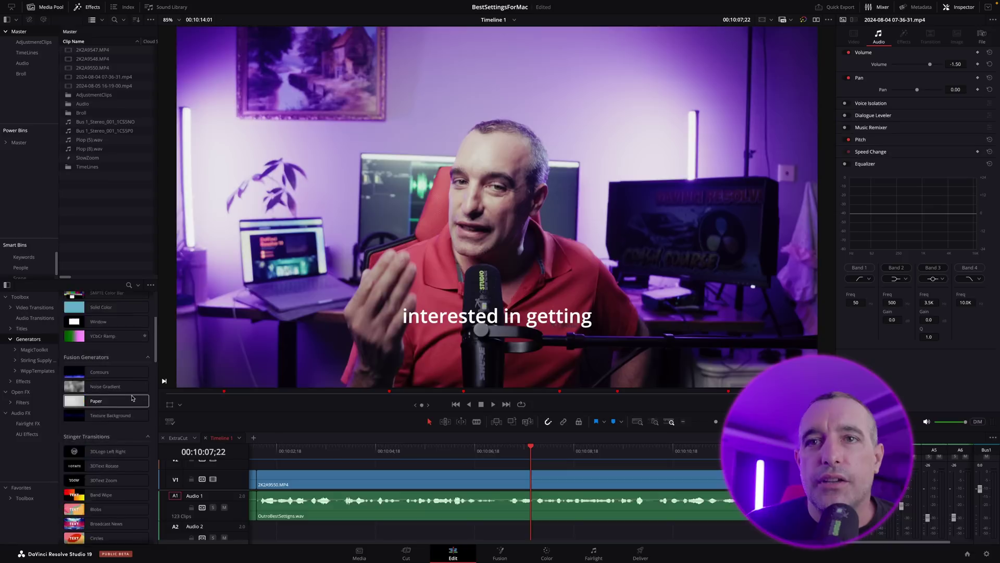
scroll(131, 398, "down", 5)
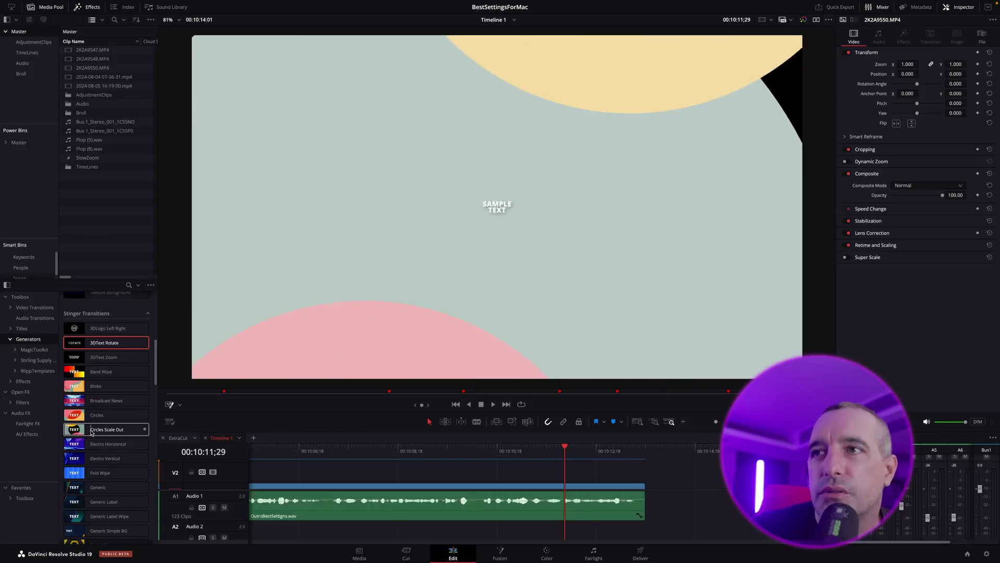
scroll(155, 432, "down", 5)
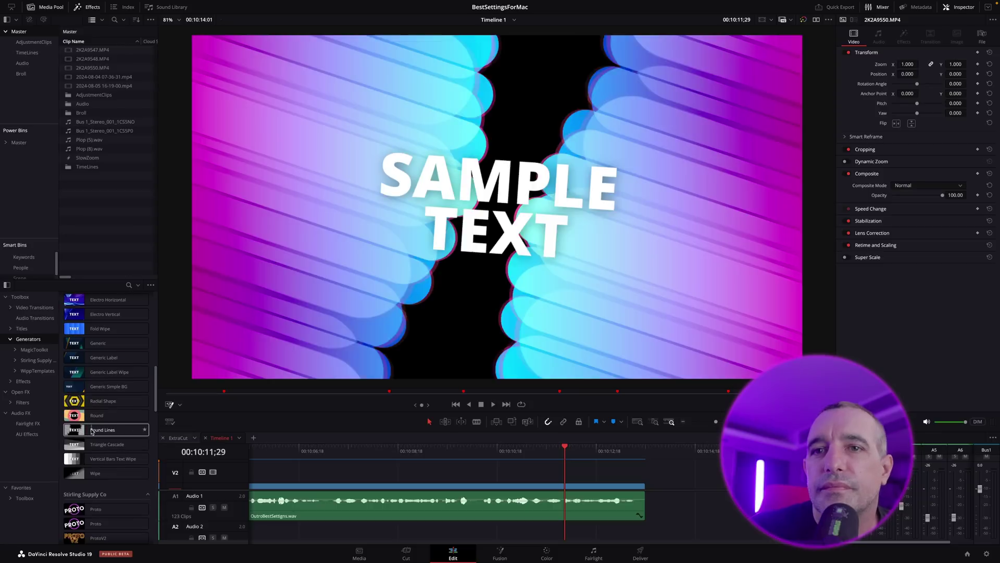
scroll(104, 456, "down", 5)
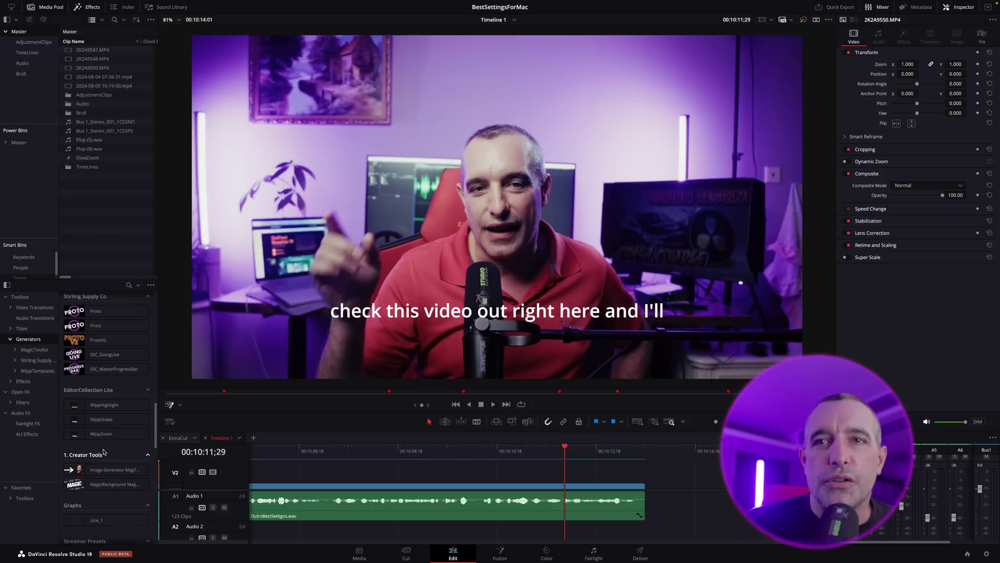
scroll(99, 448, "up", 8)
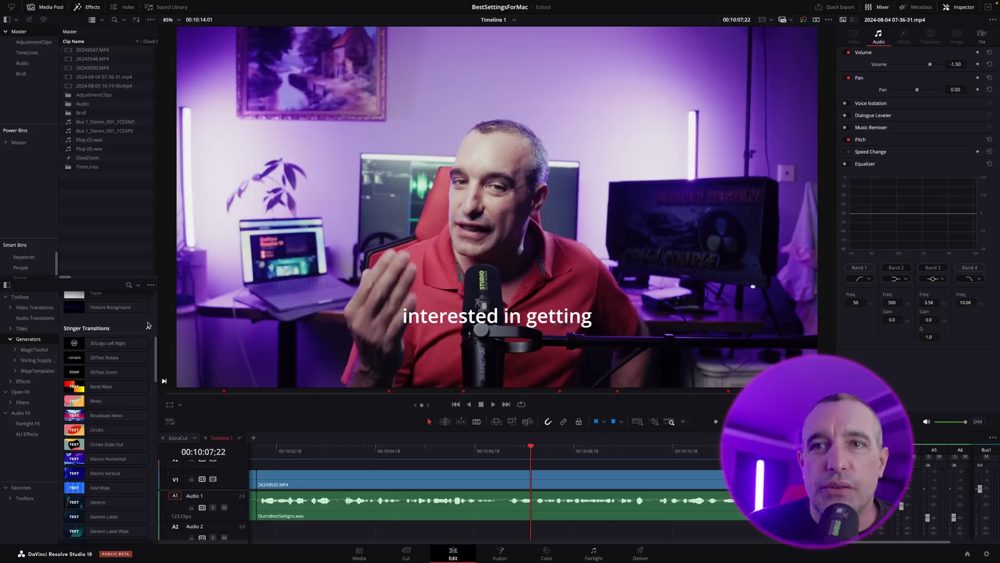
scroll(149, 325, "down", 1)
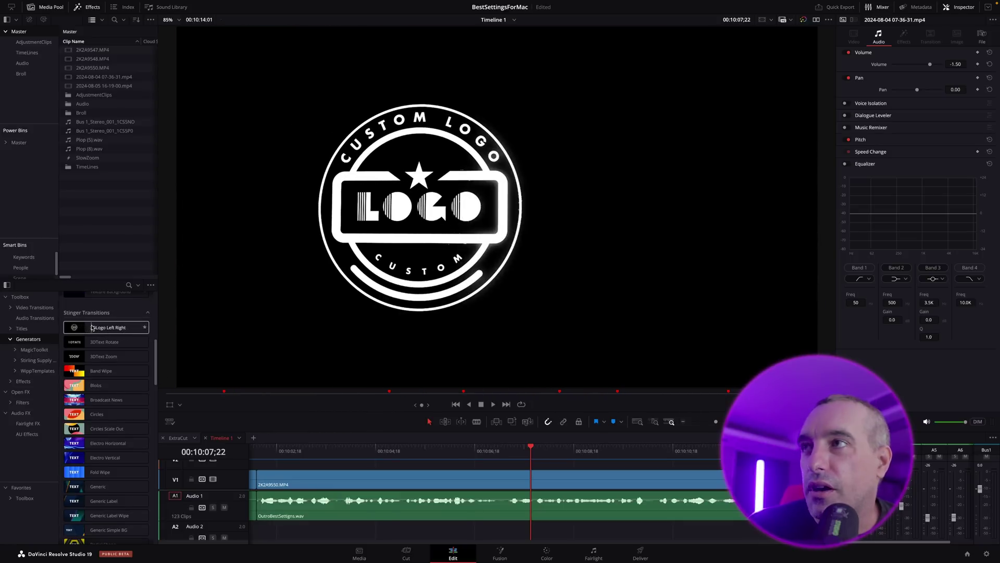
left_click_drag(92, 328, 343, 472)
Step: Load DaVinci-Resolve-Logo-Square.png as the logo stinger's image
left_click(376, 448)
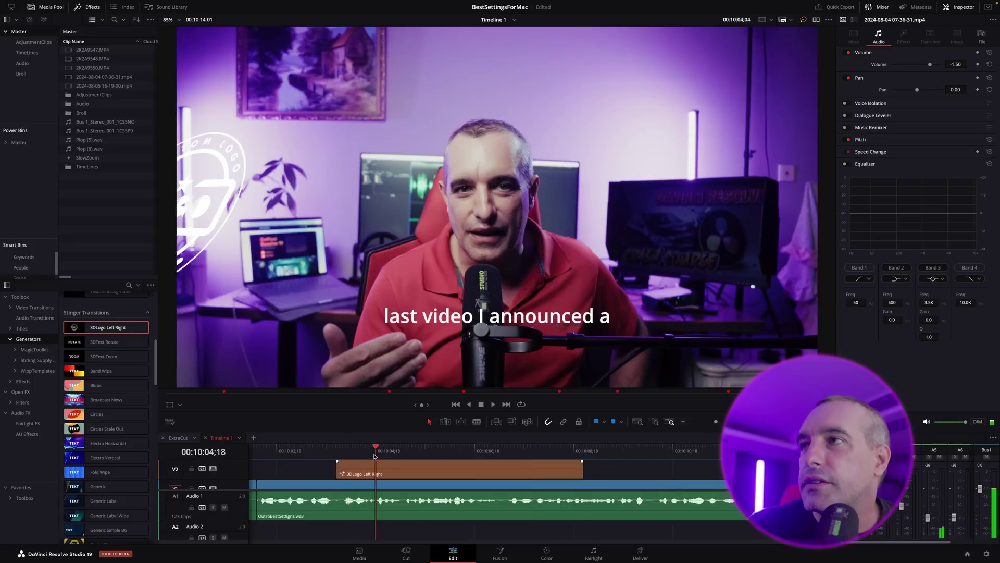
left_click(412, 473)
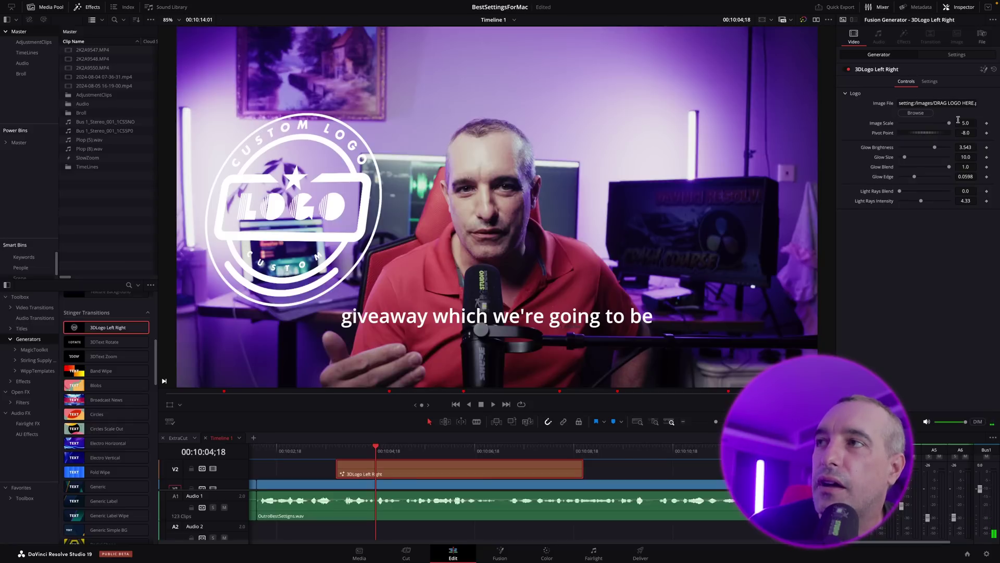
left_click(916, 113)
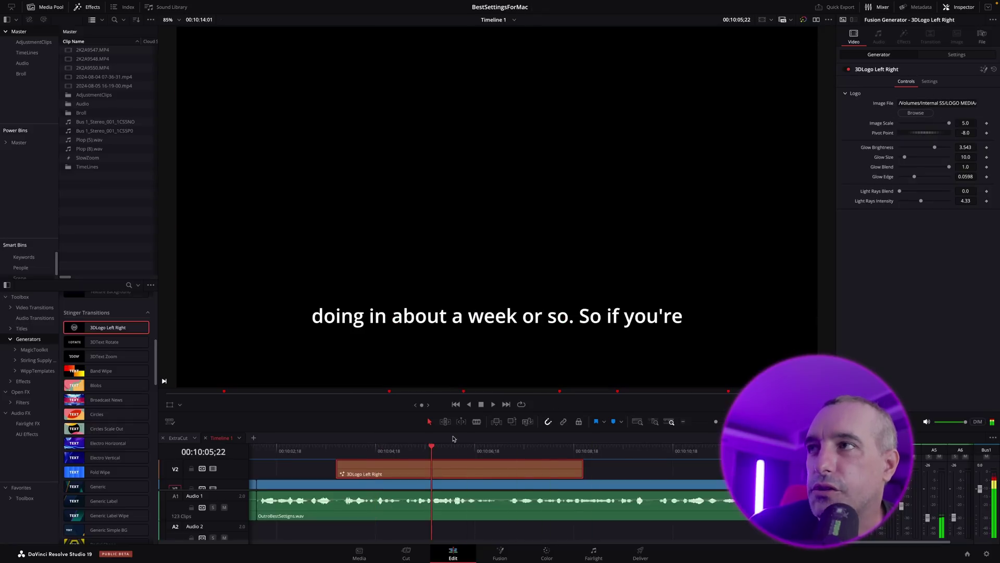
left_click(923, 113)
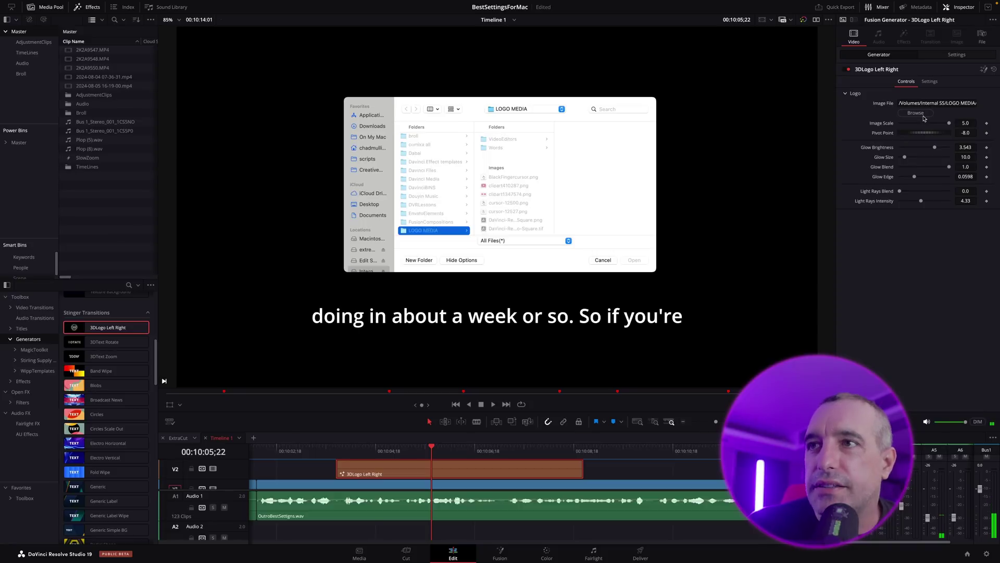
scroll(542, 196, "down", 1)
left_click(515, 204)
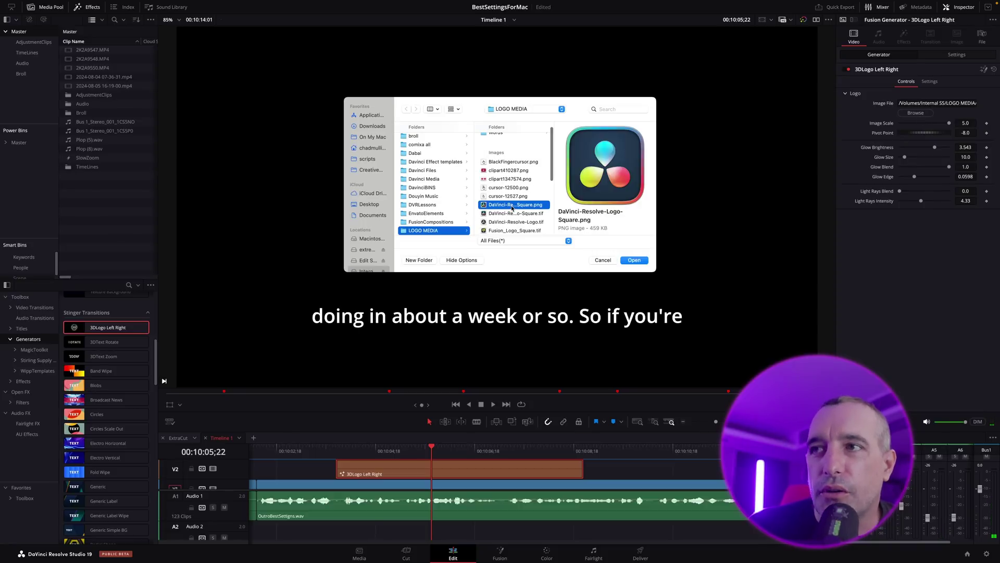
left_click(634, 260)
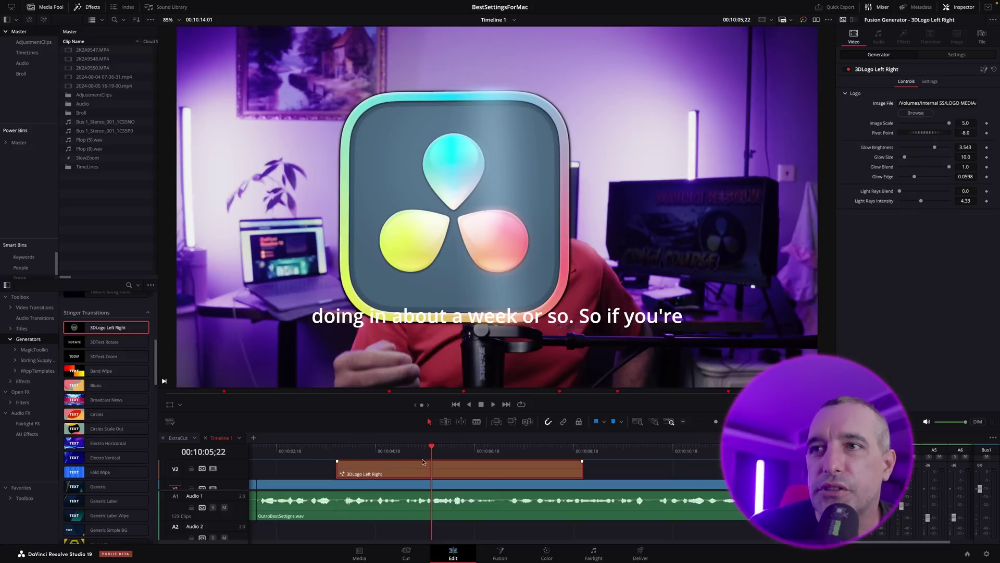
left_click_drag(424, 450, 444, 455)
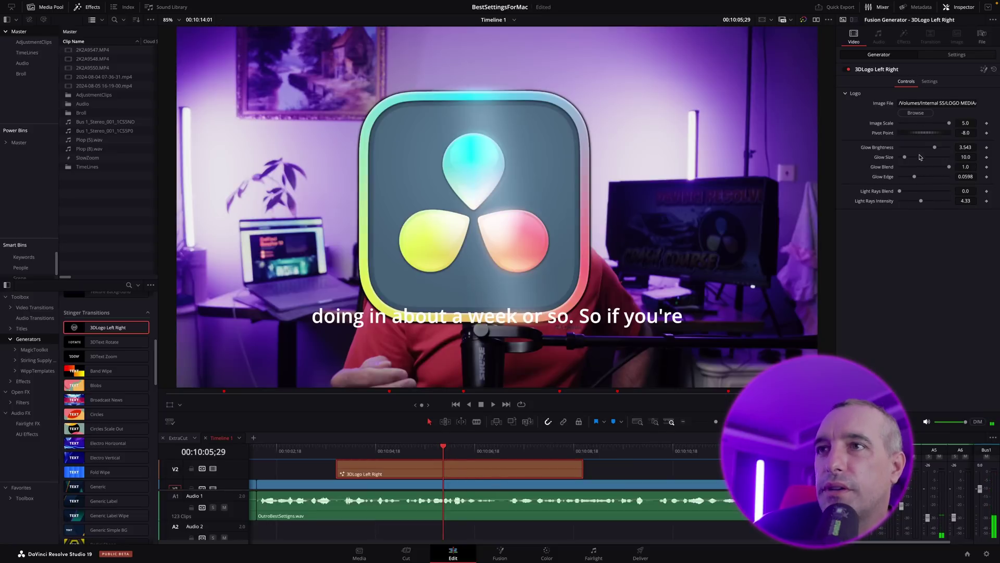
Step: Turn down the logo glow, try then undo a light rays blend, and set Image Scale to 2.166
left_click_drag(935, 147, 995, 204)
double_click(938, 192)
left_click_drag(904, 192, 885, 206)
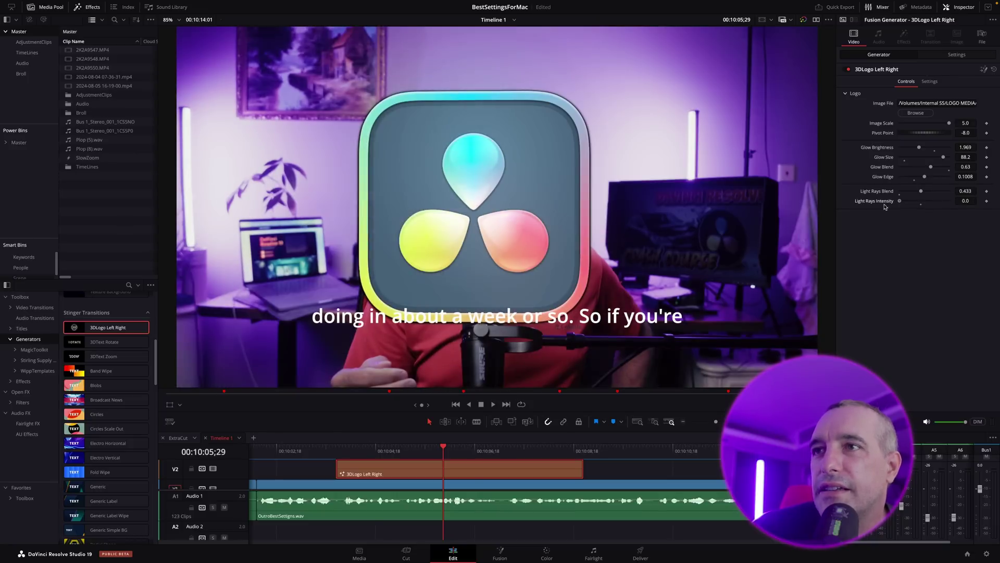
key("super+z")
key("super+z")
key("super+z")
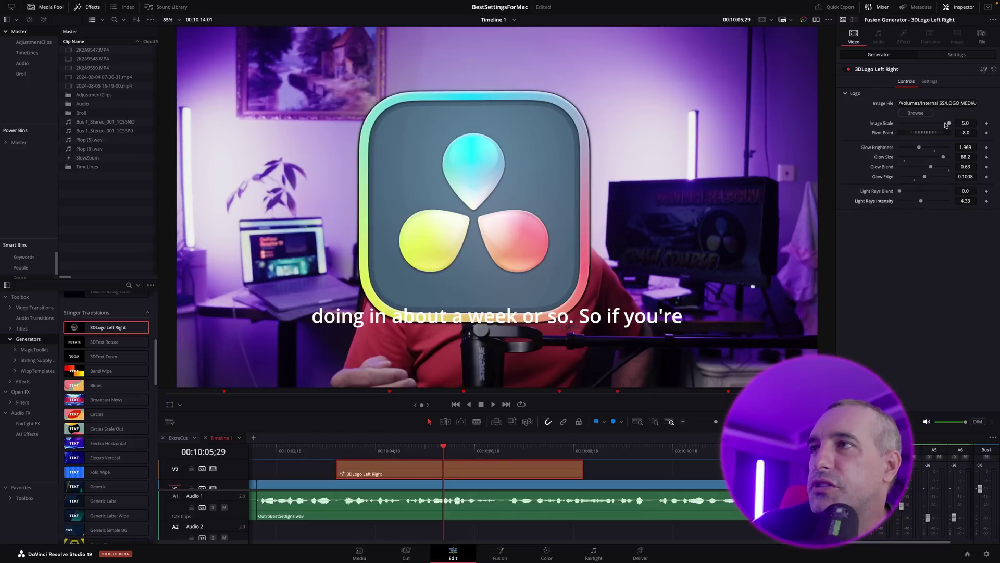
left_click_drag(948, 125, 921, 125)
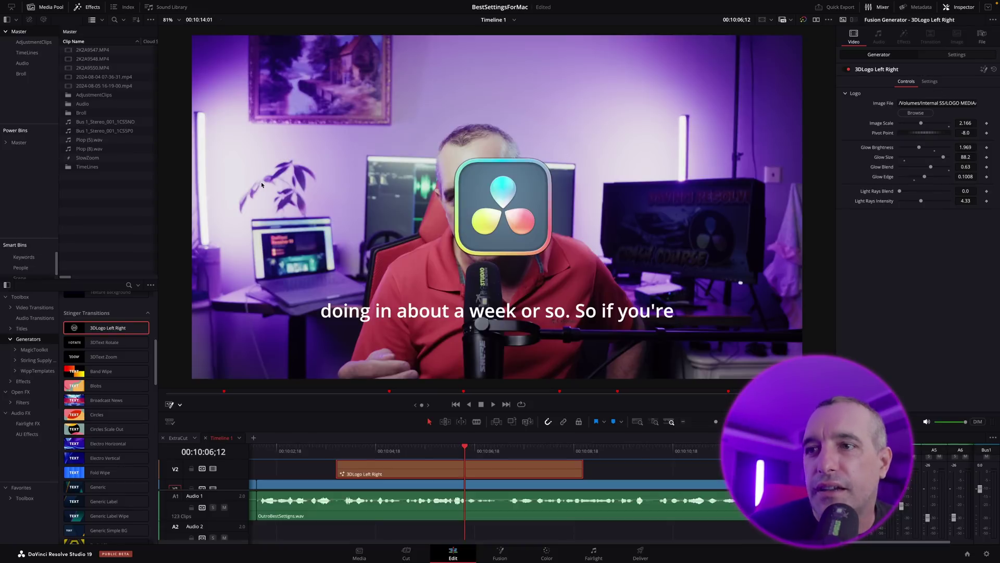
Step: Add the 3DText Rotate REPLAY stinger and make it animate Bottom to Top, previewing playback
left_click(629, 452)
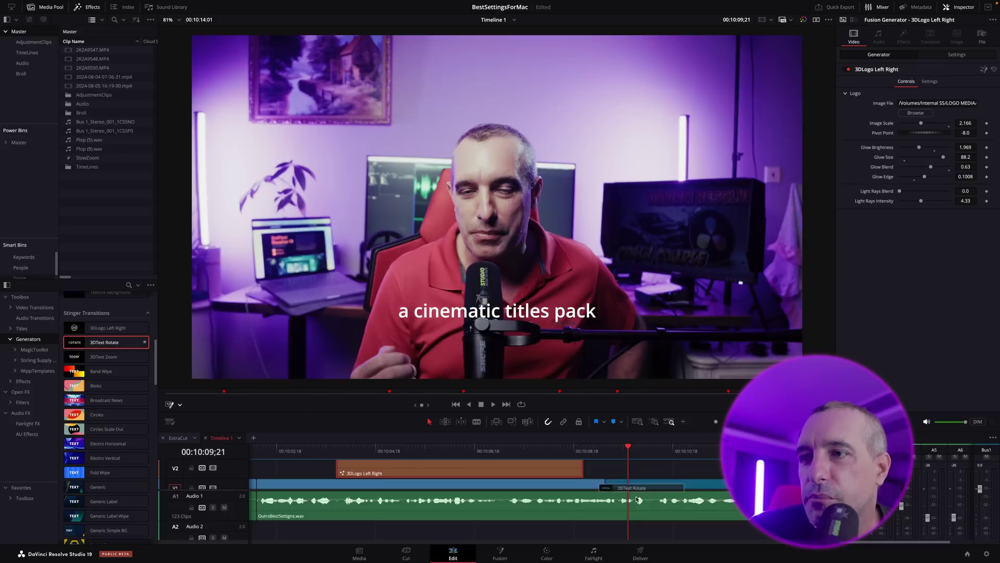
left_click_drag(130, 344, 626, 474)
key("space")
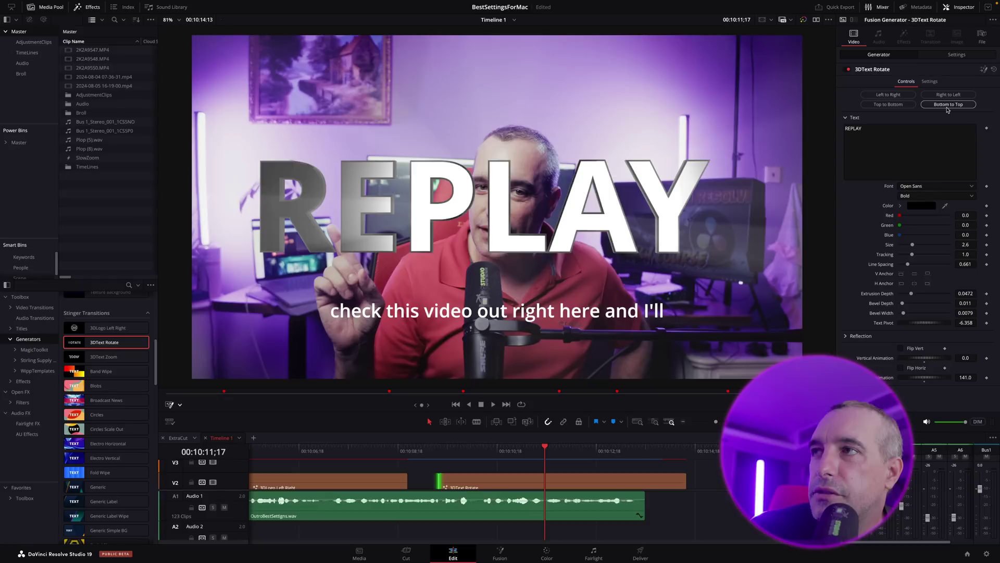
left_click(896, 106)
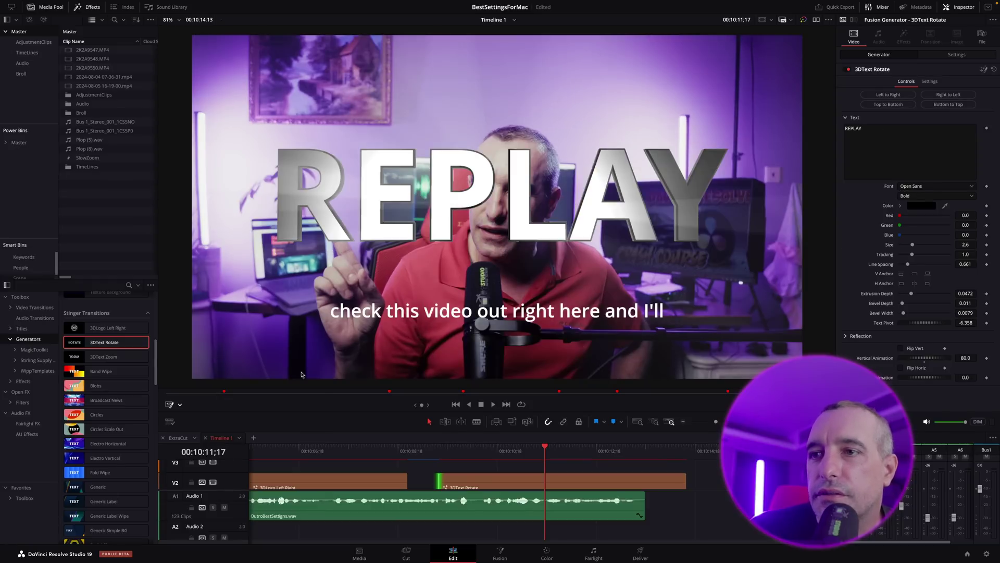
left_click(444, 453)
key("space")
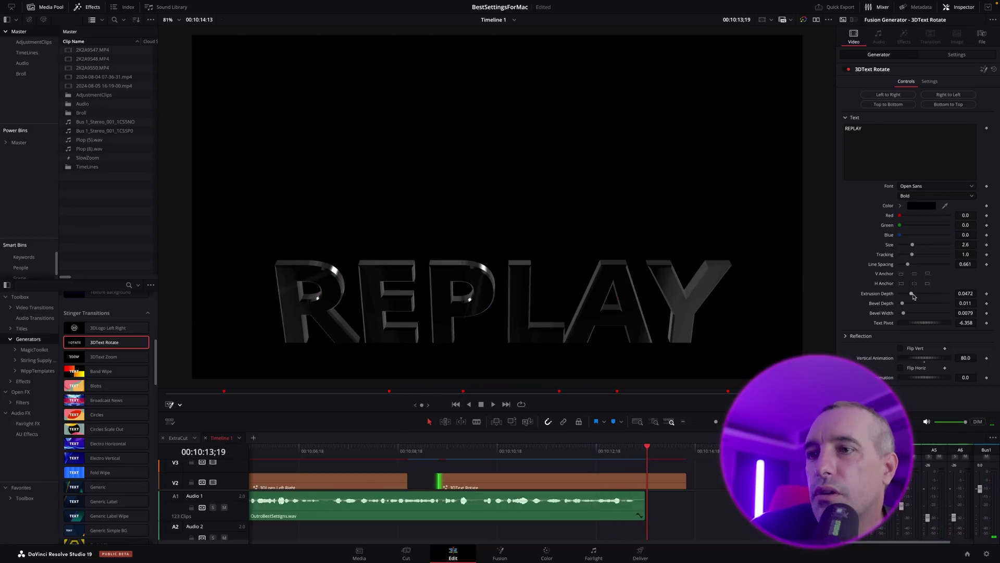
left_click(565, 451)
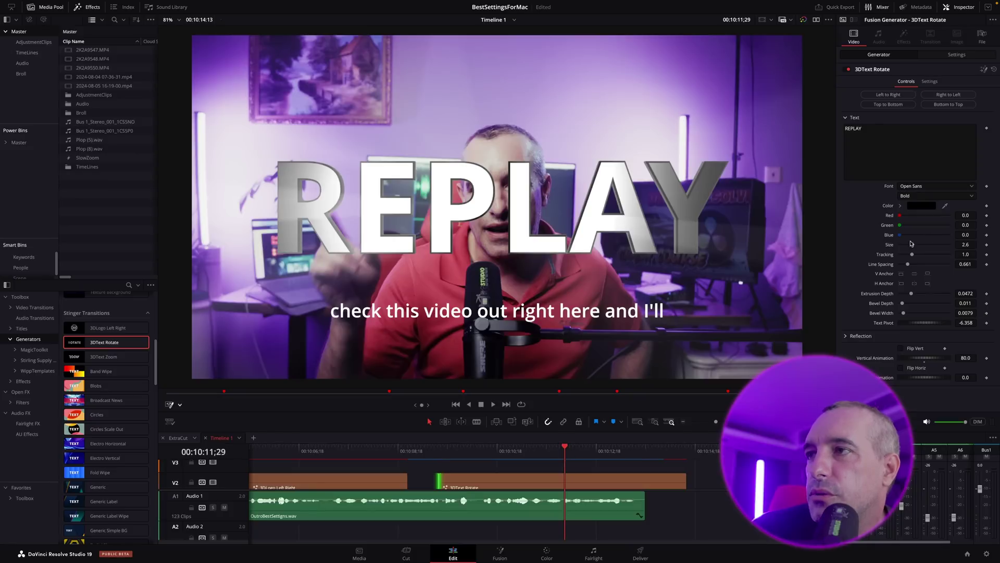
Step: Deepen REPLAY's extrusion, use Rogue Hero Italic at size 1.42, and add a Band Wipe stinger on V2
mouse_move(911, 295)
left_mouse_down()
mouse_move(961, 292)
mouse_move(903, 296)
mouse_move(900, 311)
left_mouse_up()
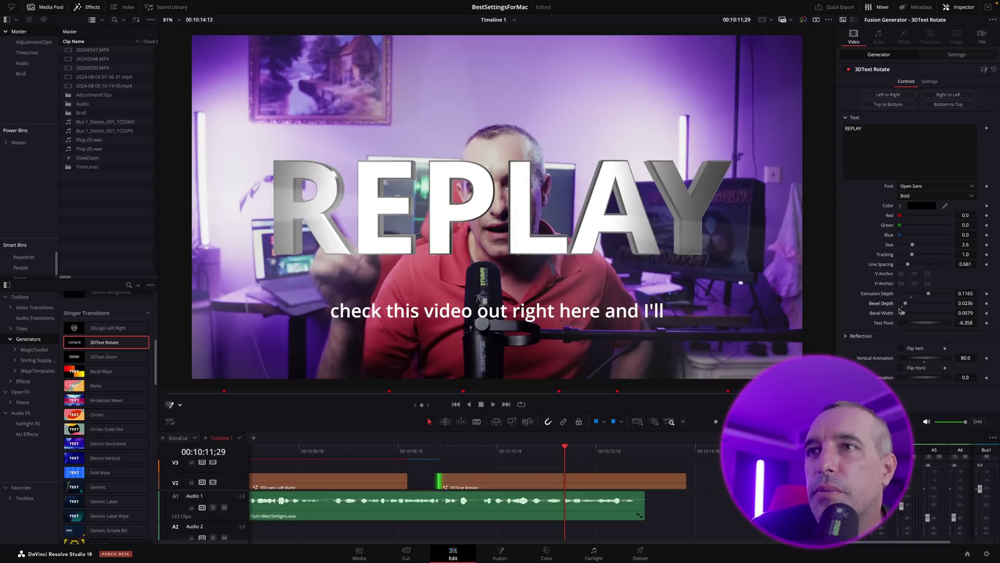
left_click(936, 186)
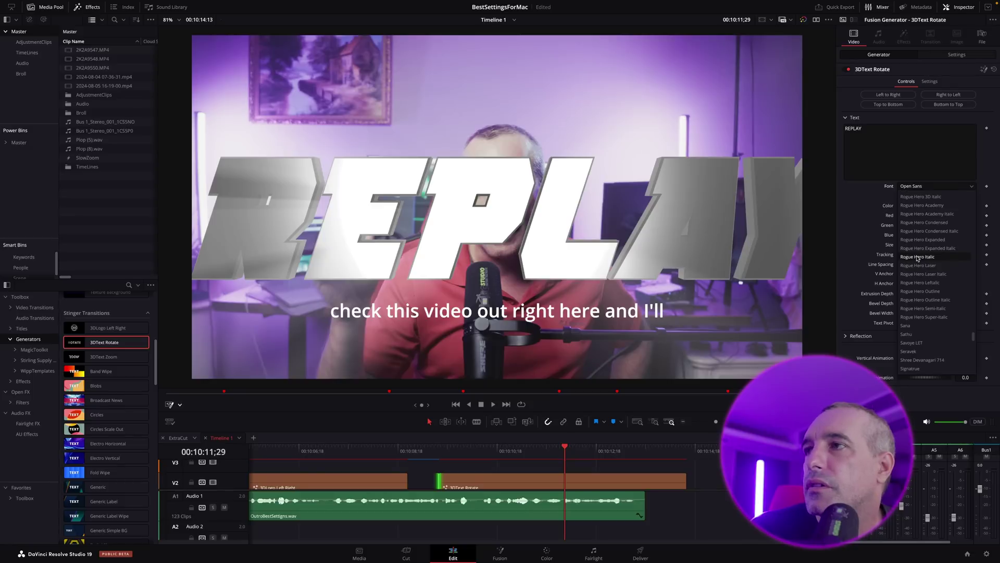
left_click(917, 257)
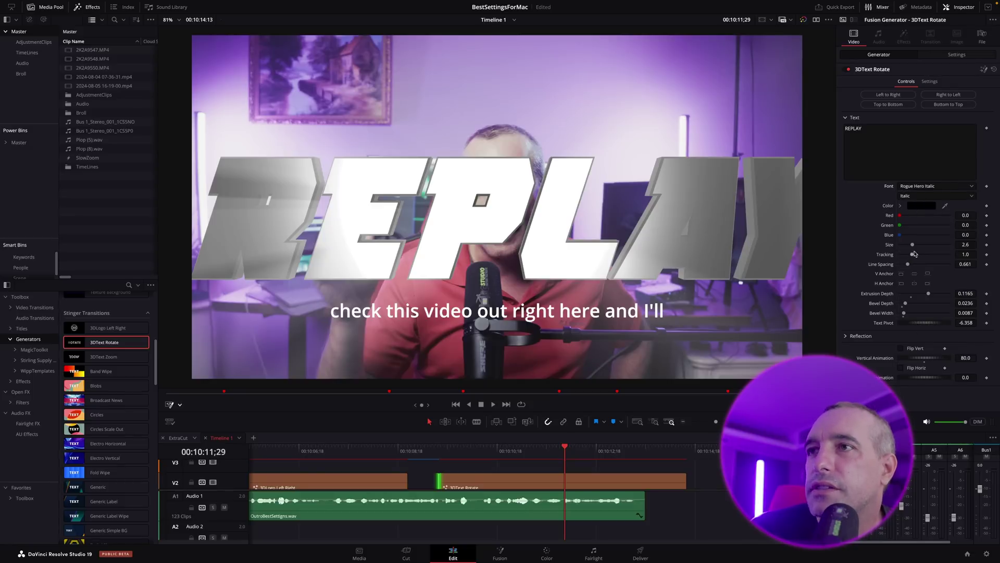
left_click_drag(914, 246, 907, 246)
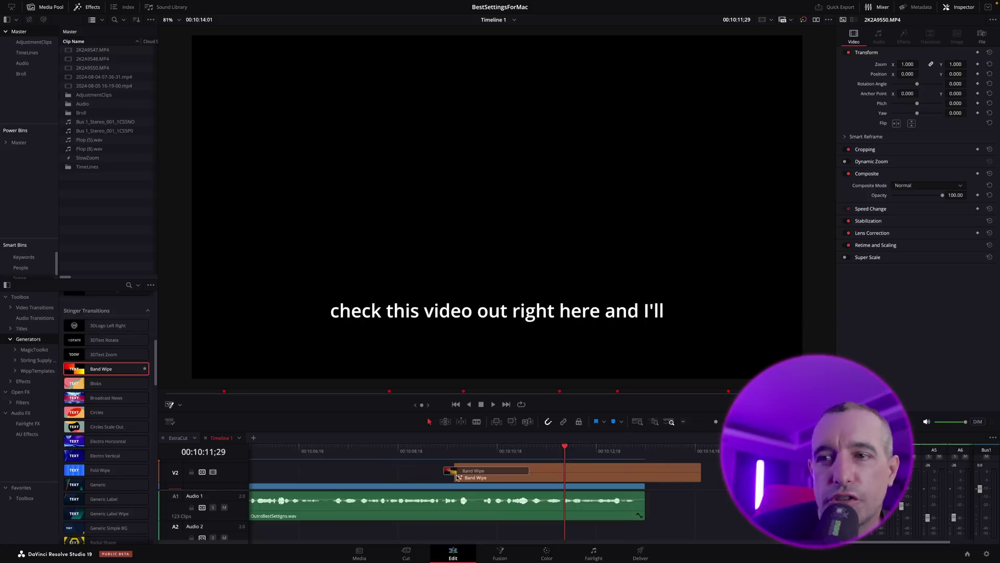
left_click_drag(101, 369, 342, 475)
Step: Scrub into the Band Wipe clip to show Sample Text and nudge the gradient colour's green value
left_click(381, 450)
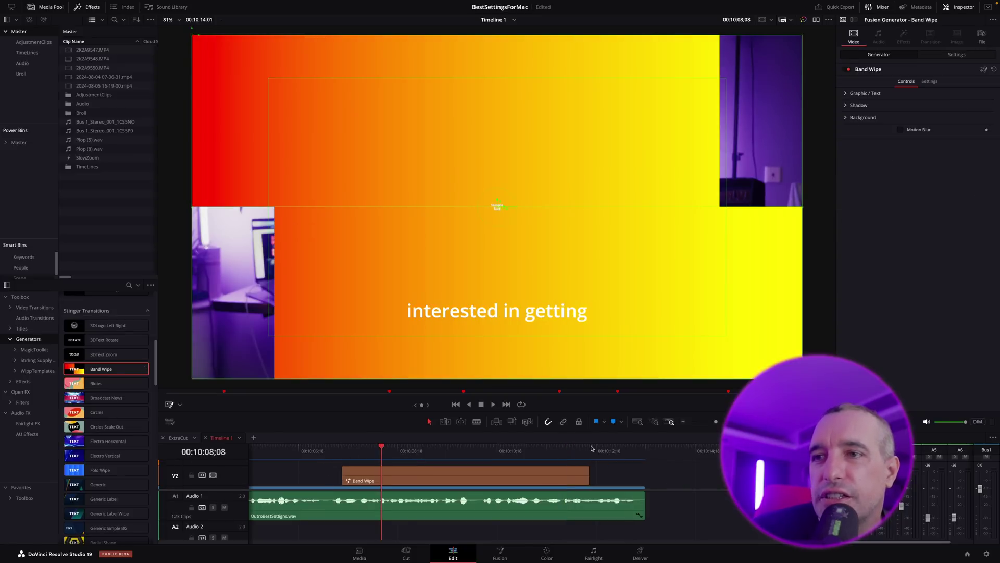
left_click_drag(472, 449, 492, 450)
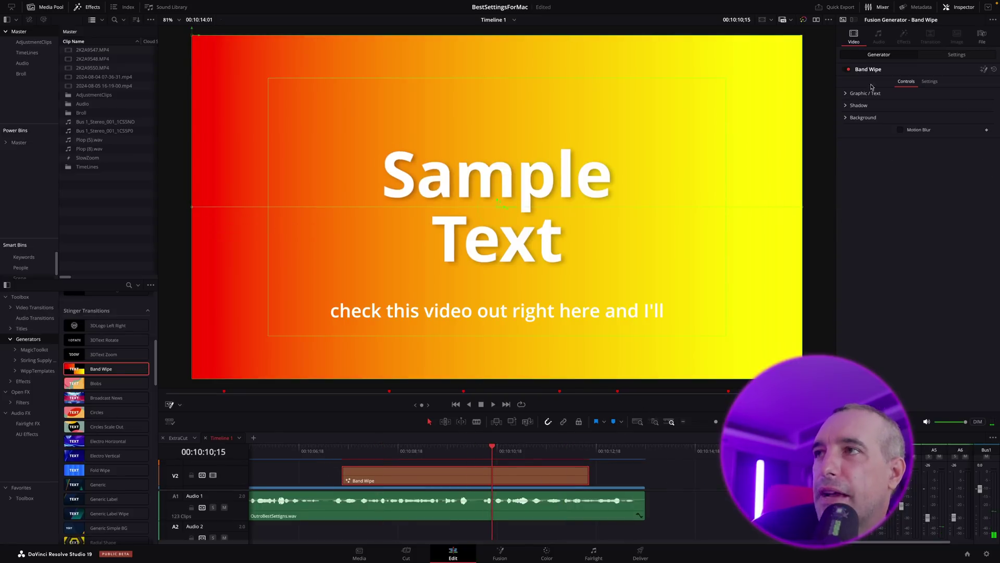
left_click(846, 117)
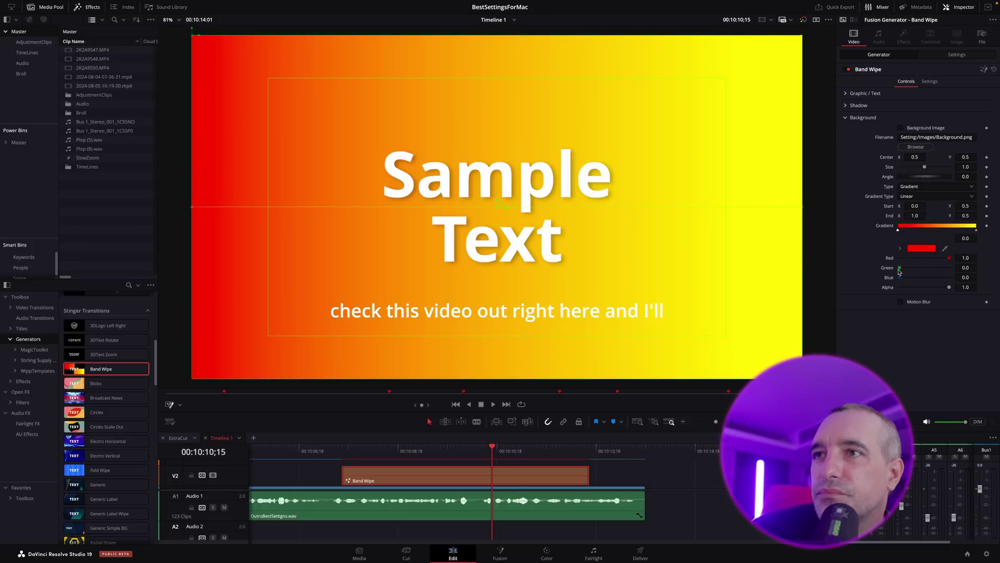
mouse_move(899, 271)
left_mouse_down()
mouse_move(951, 269)
mouse_move(891, 294)
mouse_move(950, 277)
mouse_move(893, 279)
left_mouse_up()
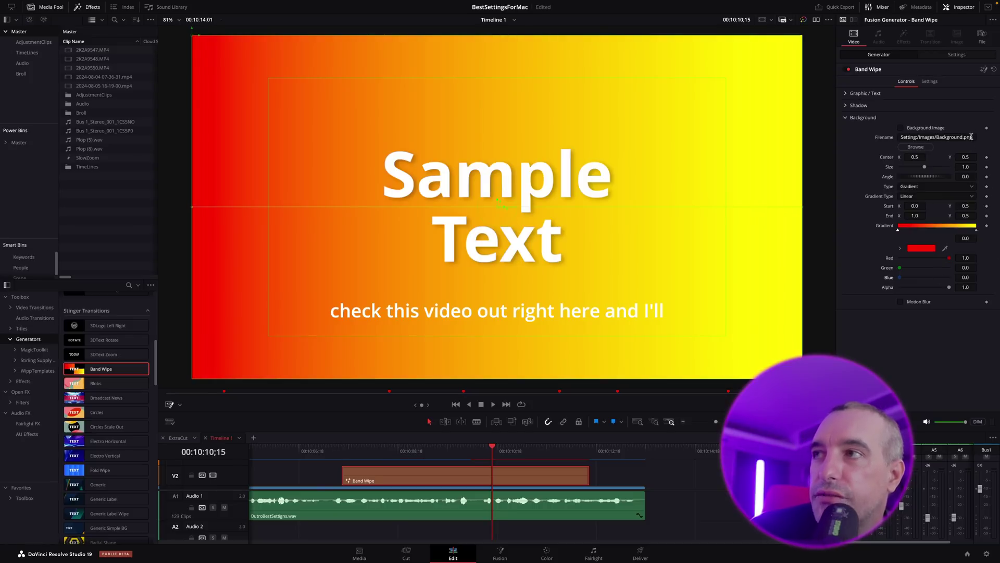
Step: Compare the Logo / Graphic option on and off, leaving it off so Sample Text shows
left_click(964, 93)
left_click(960, 113)
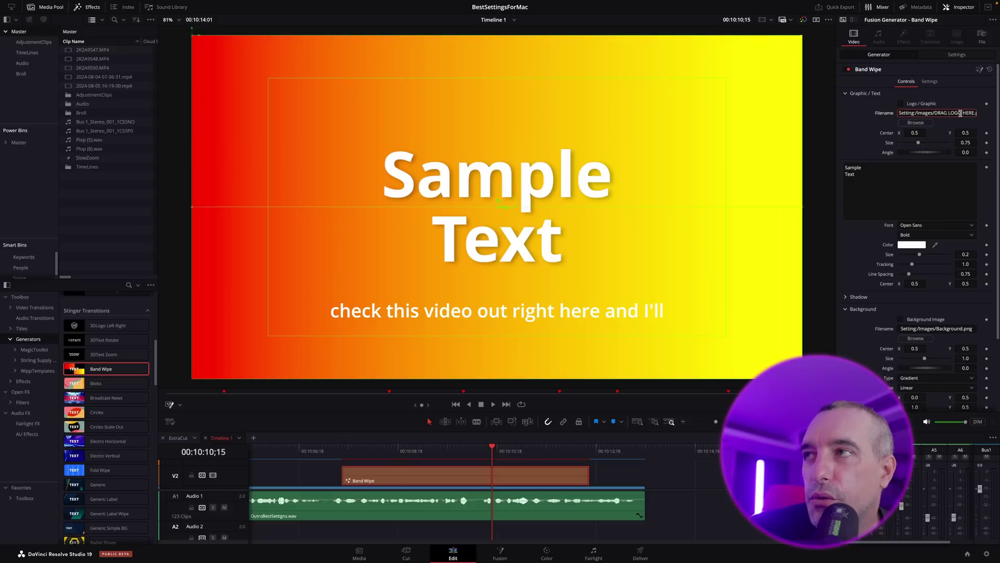
left_click(901, 104)
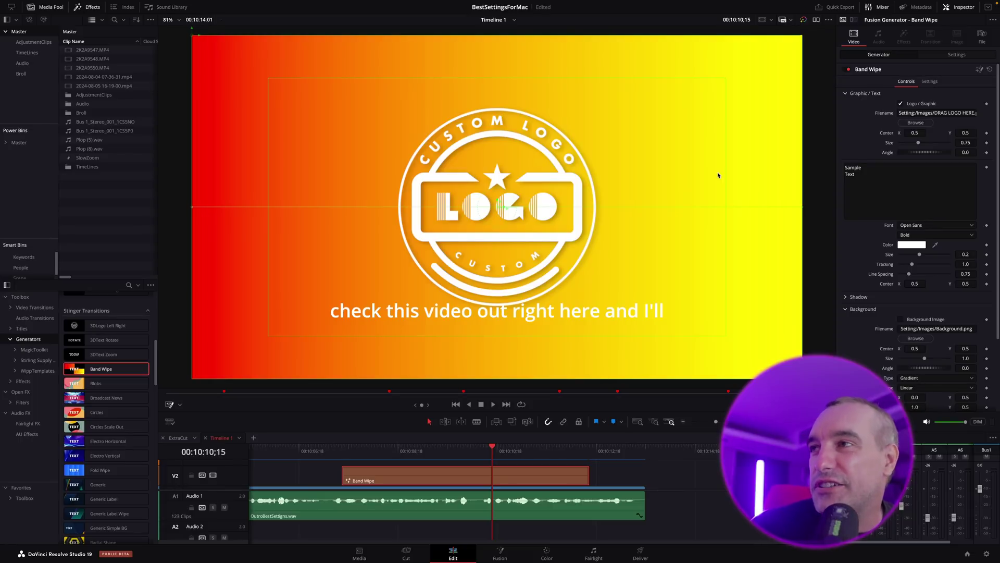
left_click(900, 104)
left_click(901, 104)
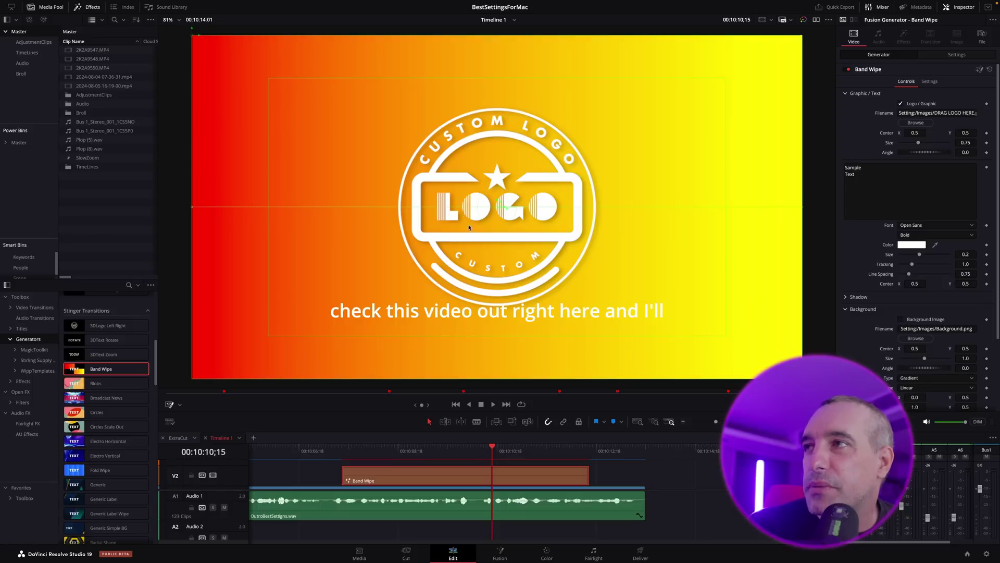
left_click(900, 103)
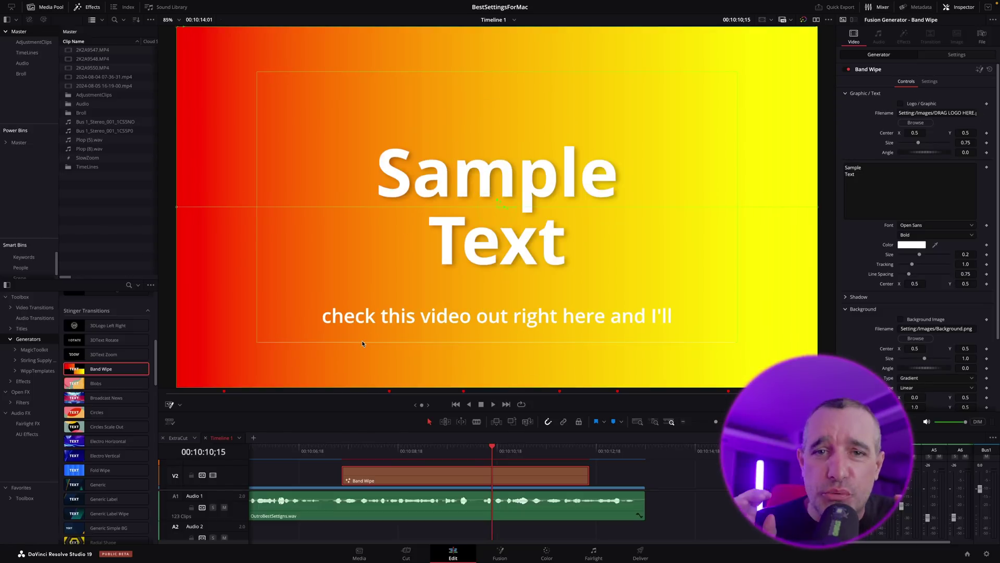